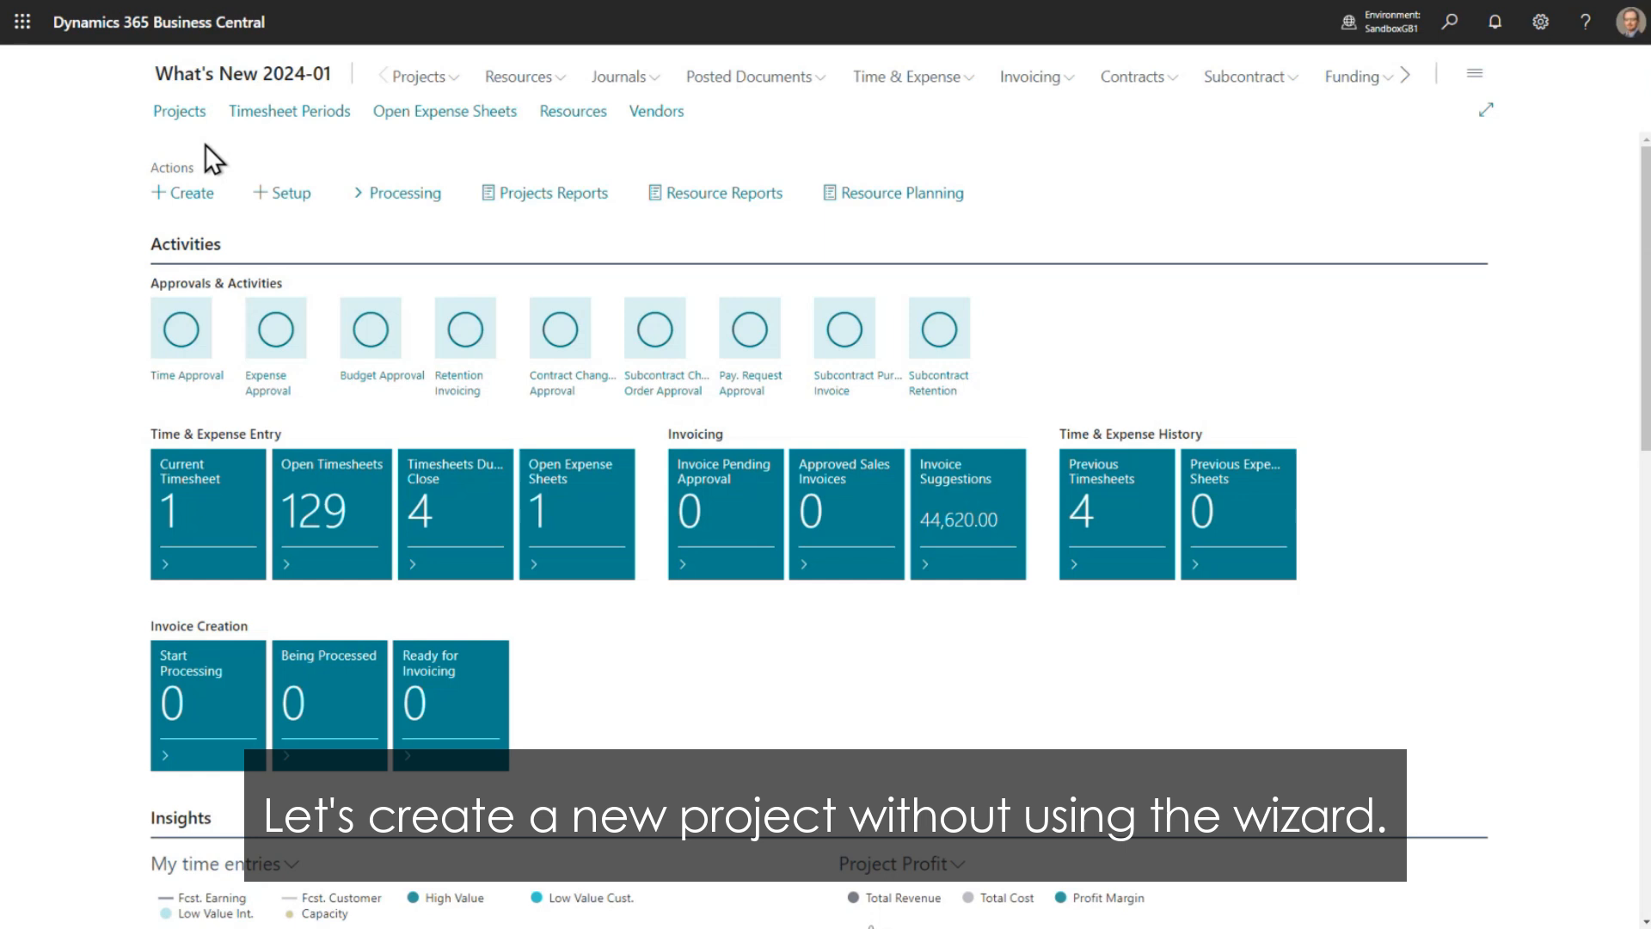
- Create a new project plan without the wizard and assign Adatum Corporation as the sell-to customer
{"action": "left_click", "coordinate": [182, 112]}
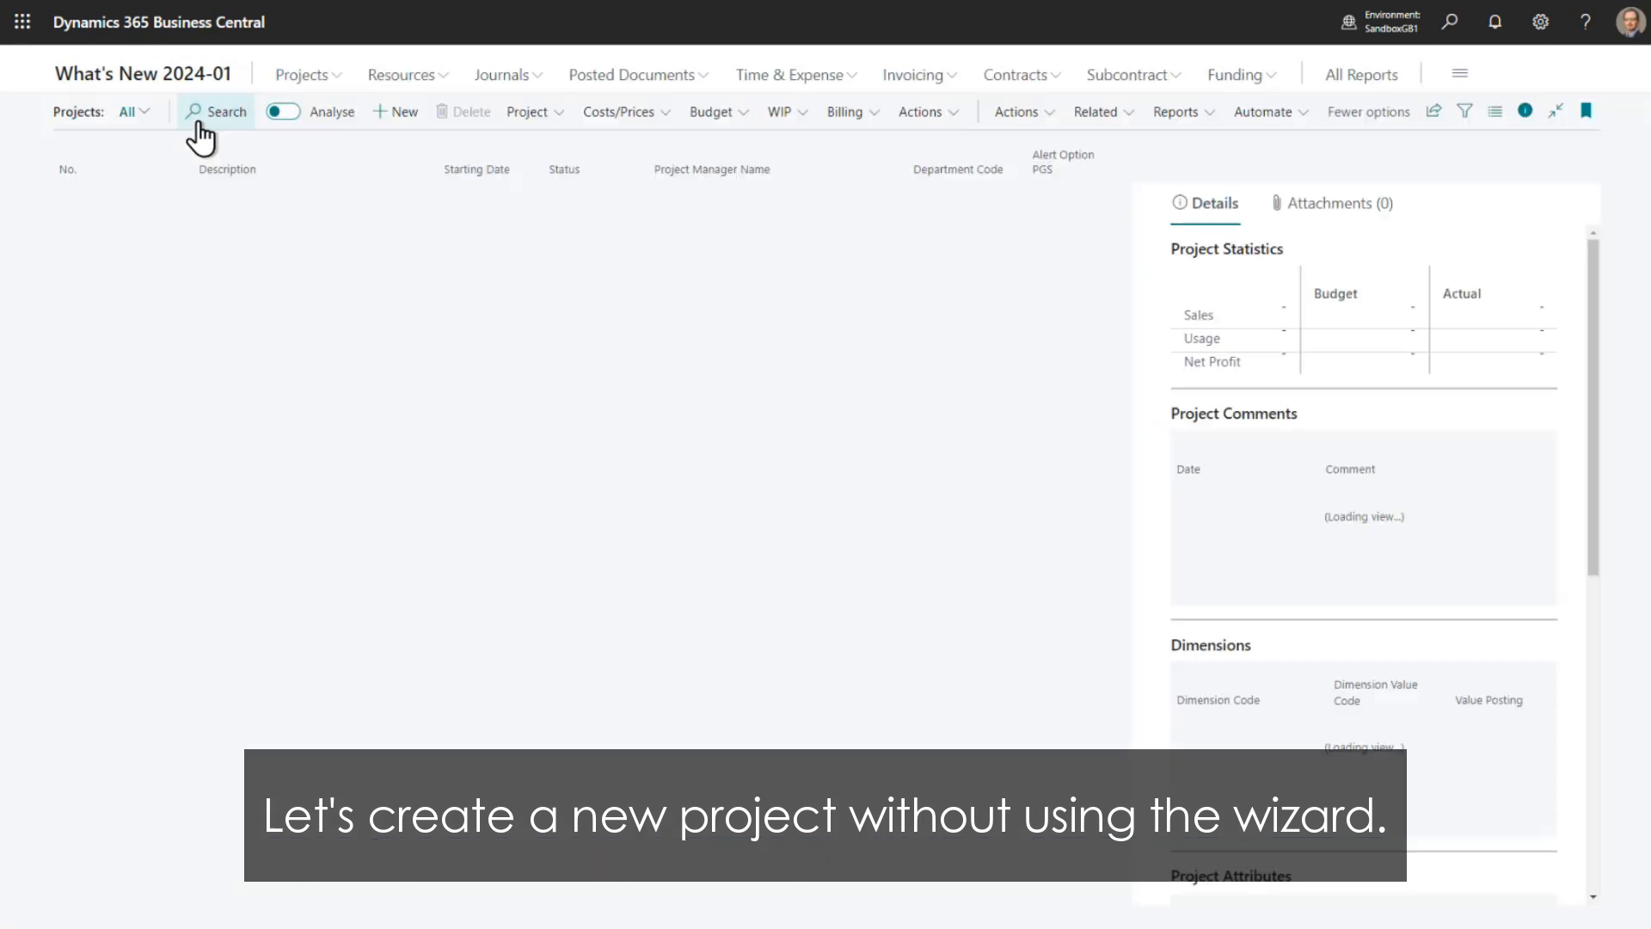
{"action": "left_click", "coordinate": [394, 113]}
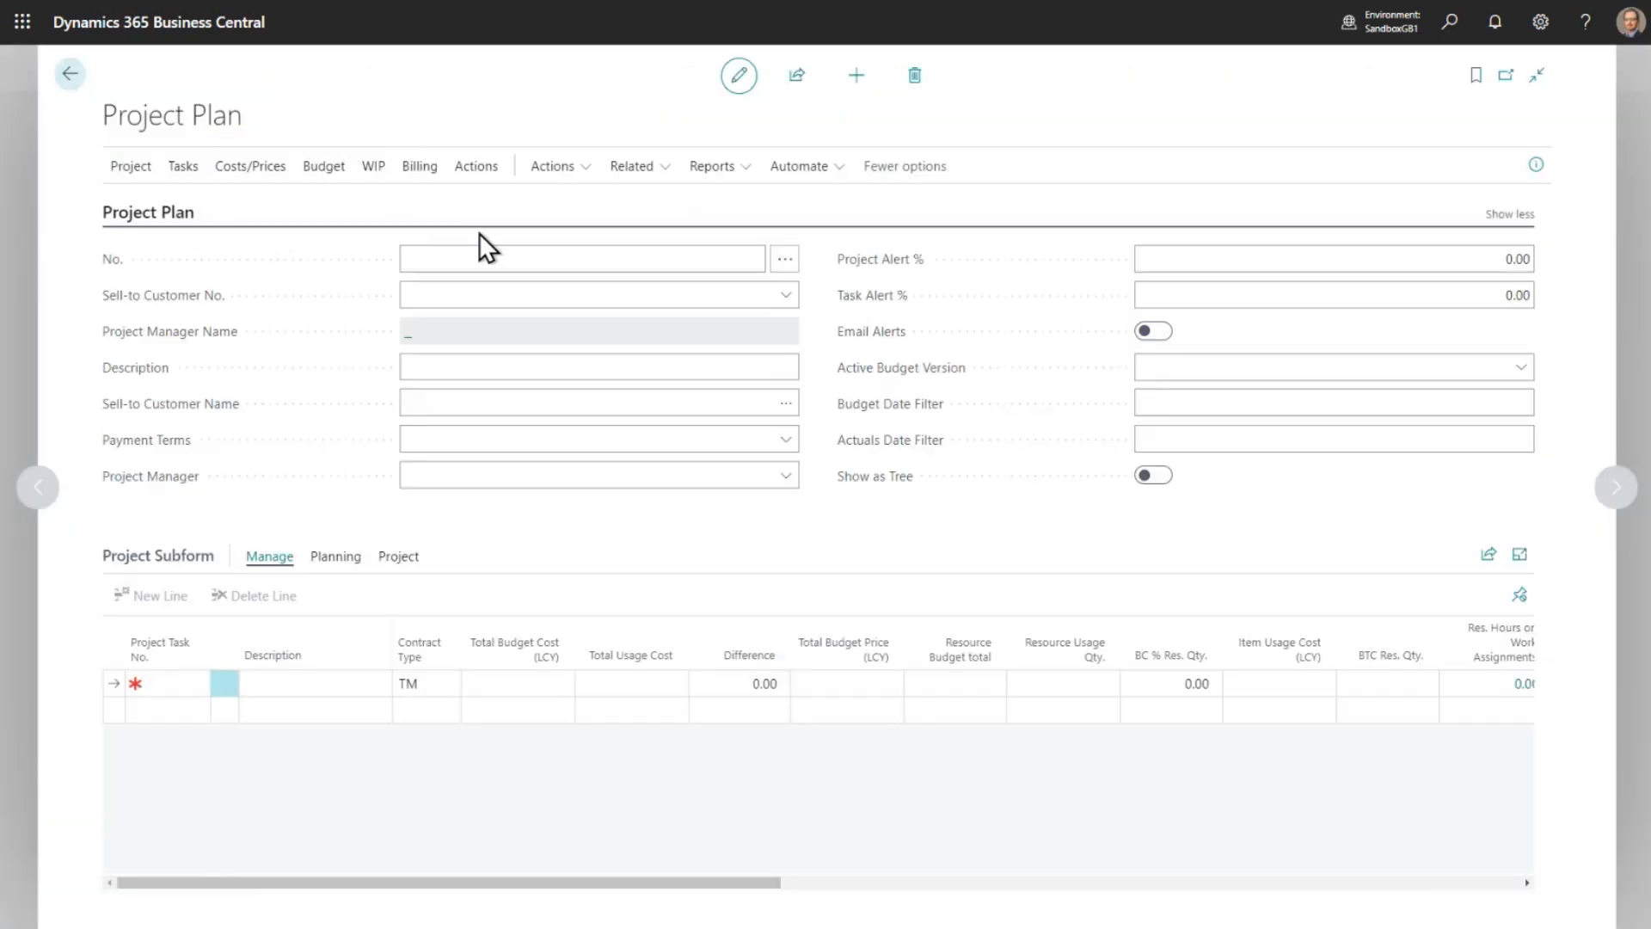
{"action": "left_click", "coordinate": [541, 292]}
{"action": "type", "text": "10000"}
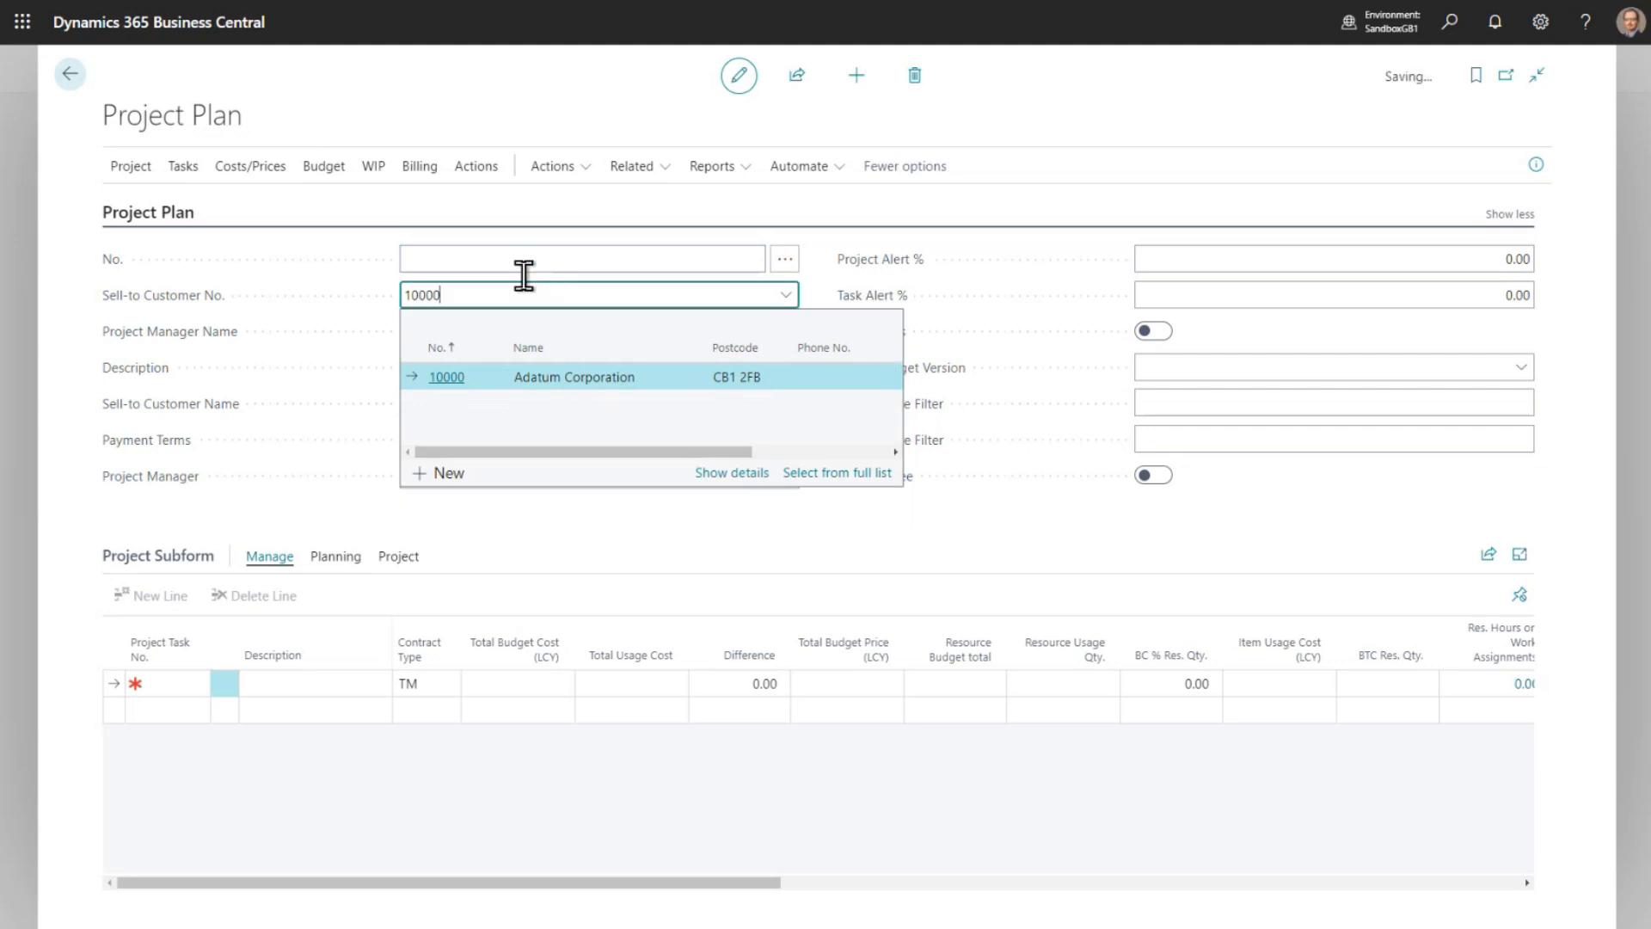
{"action": "key", "text": "Tab"}
- Add two project task lines: number 1 described as Task 1 and number 2 described as Task 2
{"action": "left_click", "coordinate": [161, 681]}
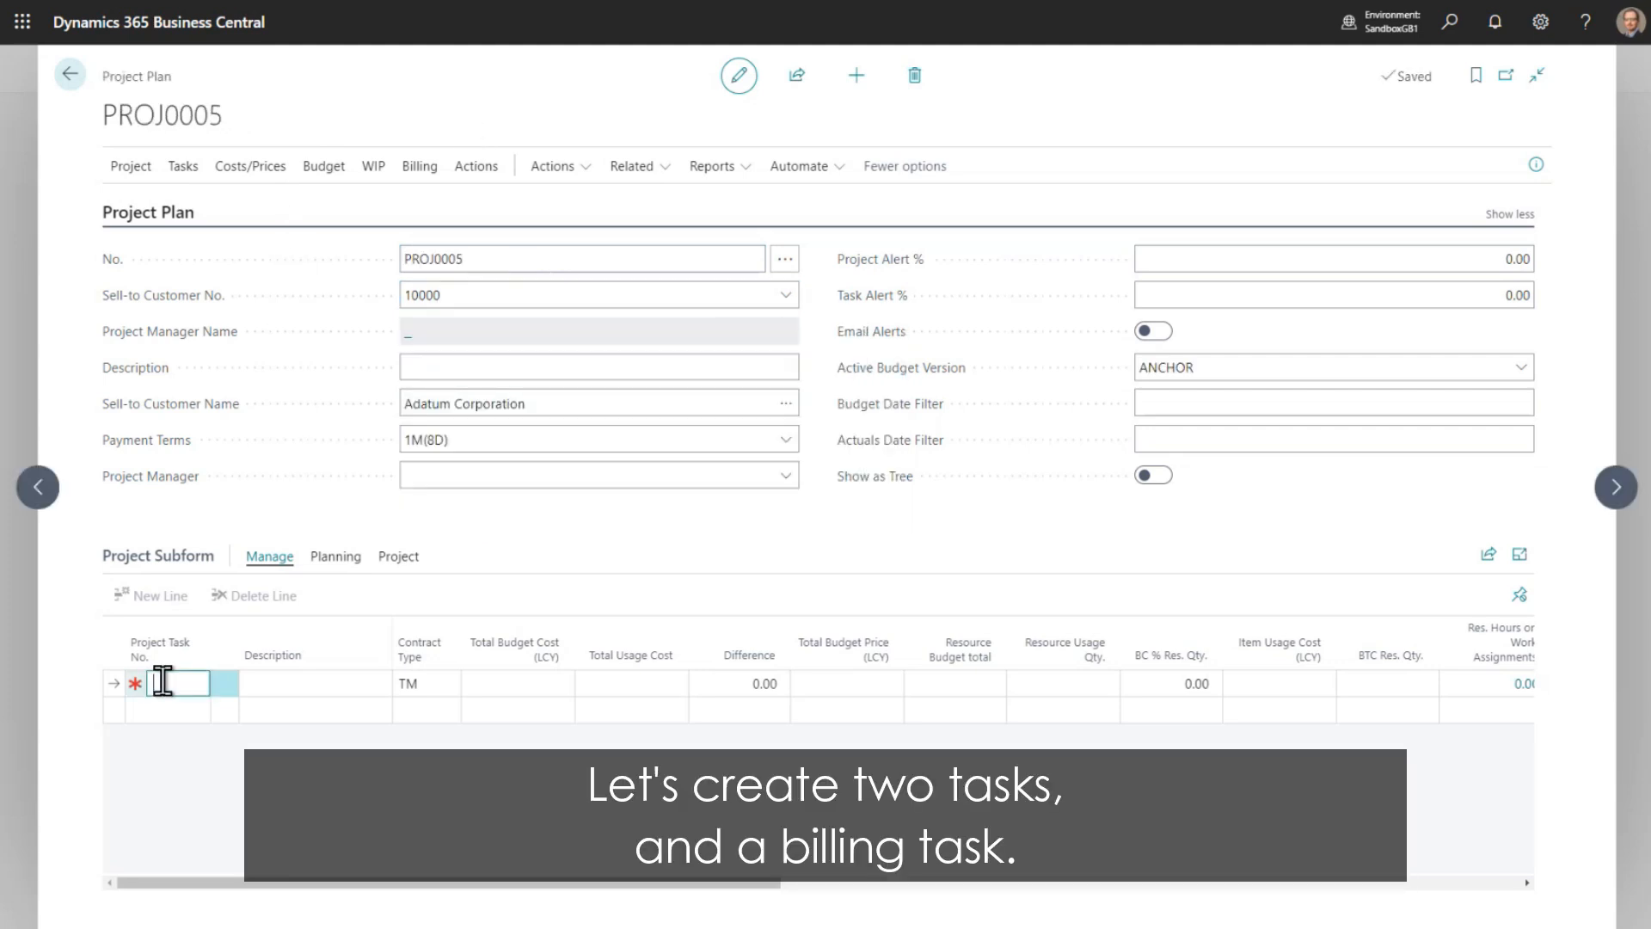
{"action": "type", "text": "1"}
{"action": "key", "text": "Tab"}
{"action": "type", "text": "Task 1"}
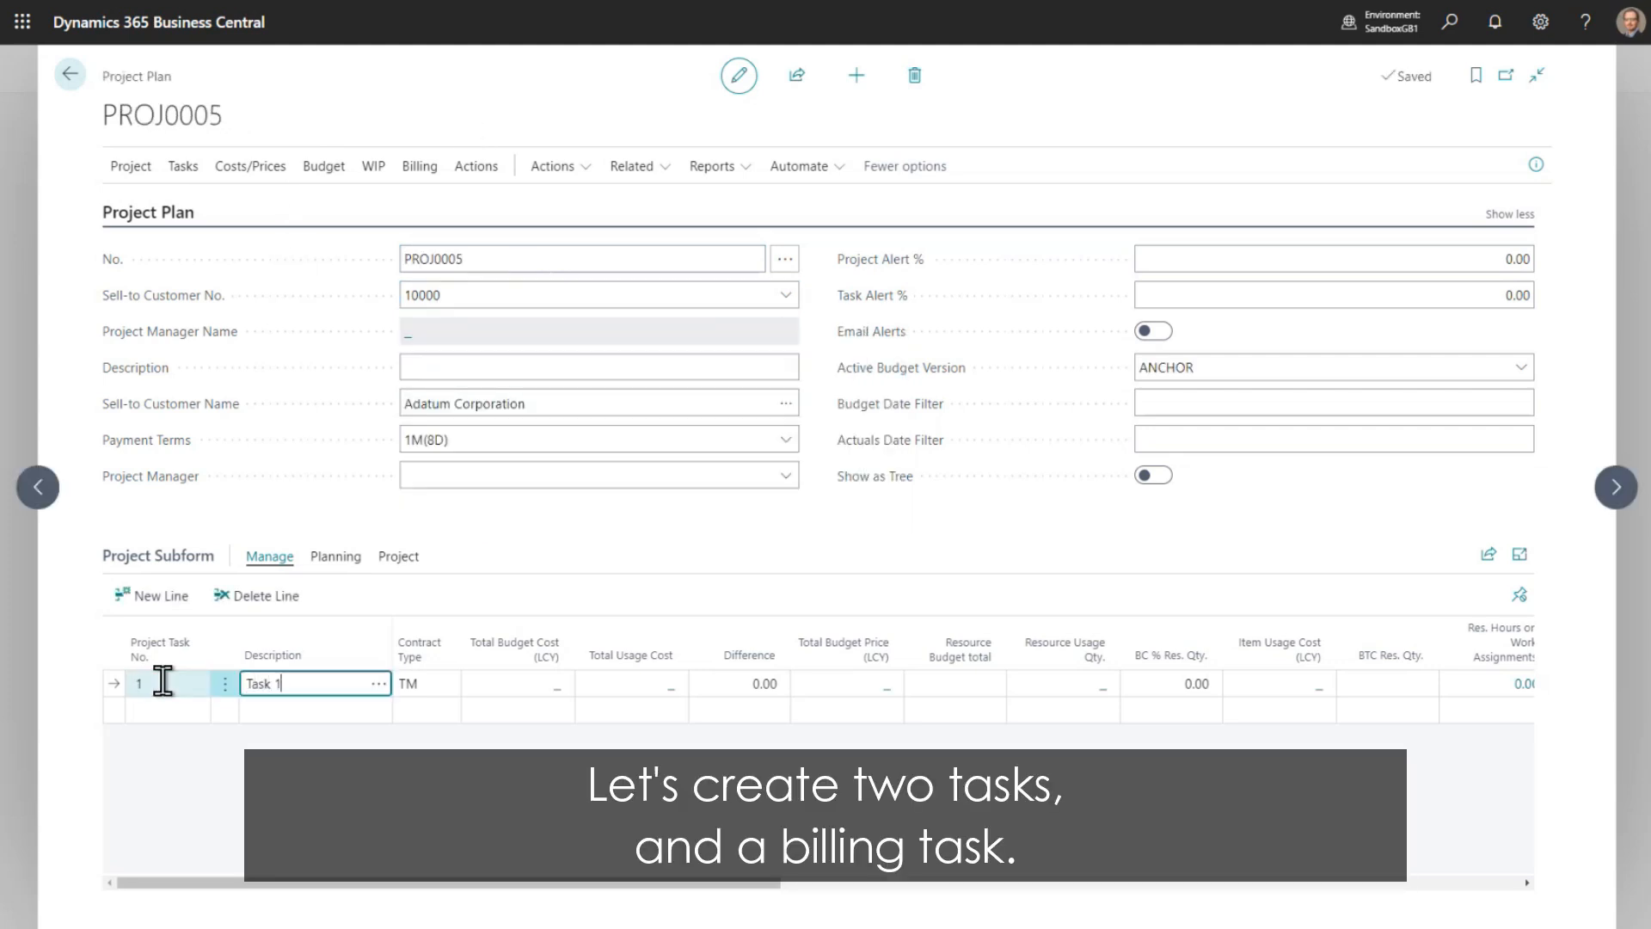
{"action": "key", "text": "Return"}
{"action": "type", "text": "2"}
{"action": "key", "text": "Tab"}
{"action": "type", "text": "Task 2"}
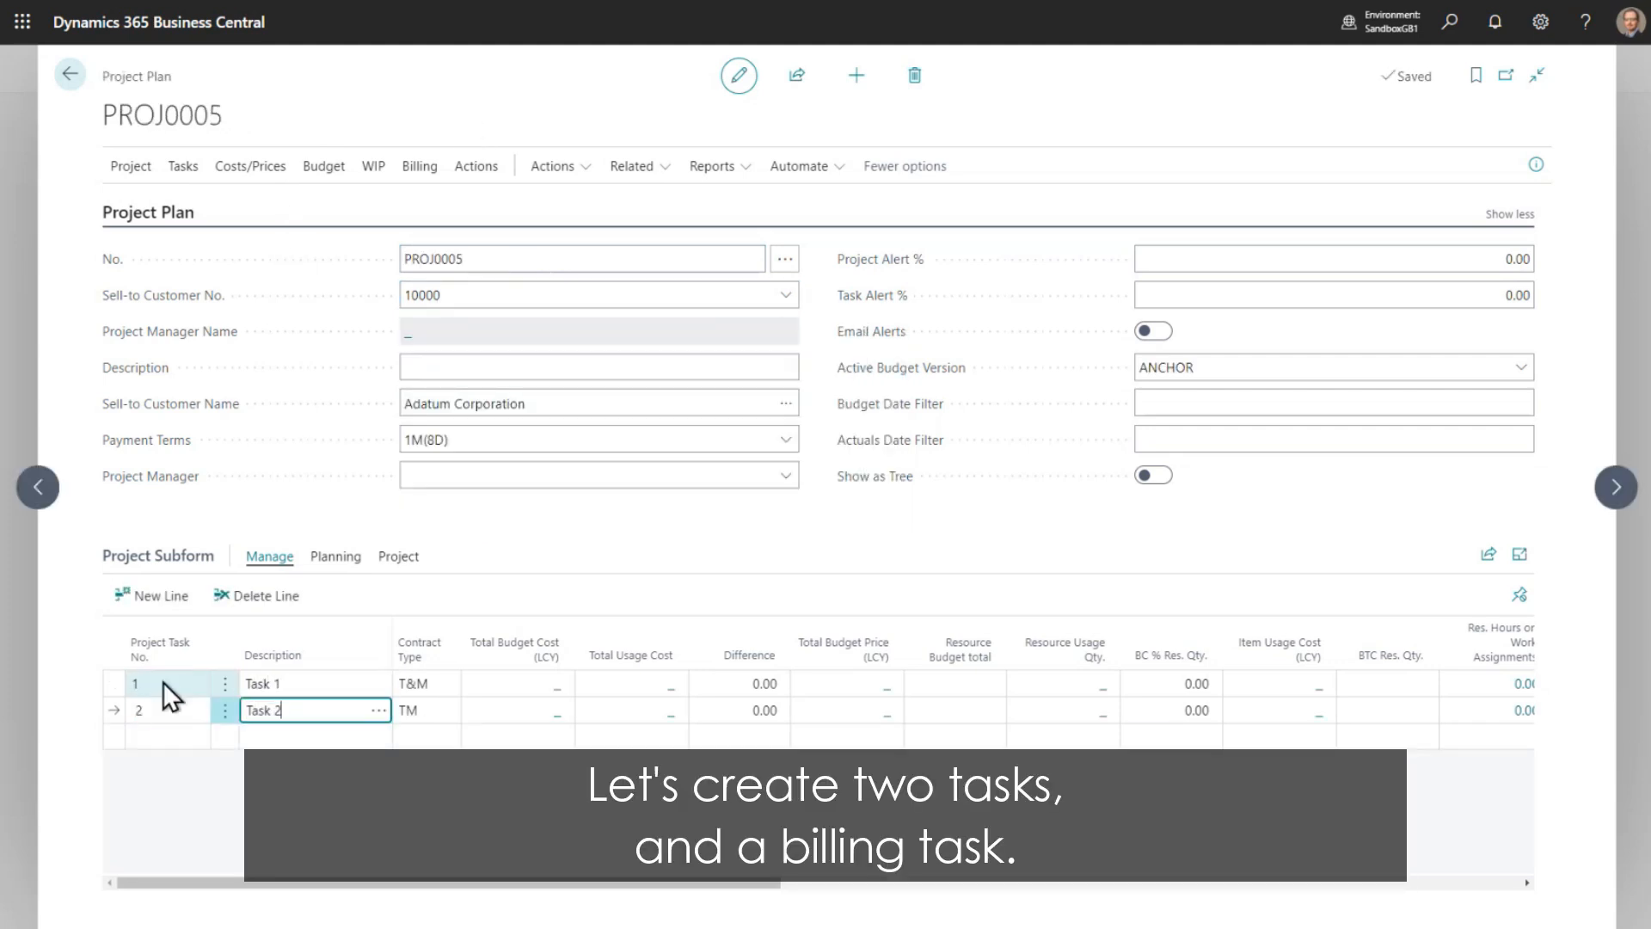
- Add a third project task line with number B and the description Billing
{"action": "key", "text": "Return"}
{"action": "type", "text": "B"}
{"action": "key", "text": "Tab"}
{"action": "type", "text": "Billing"}
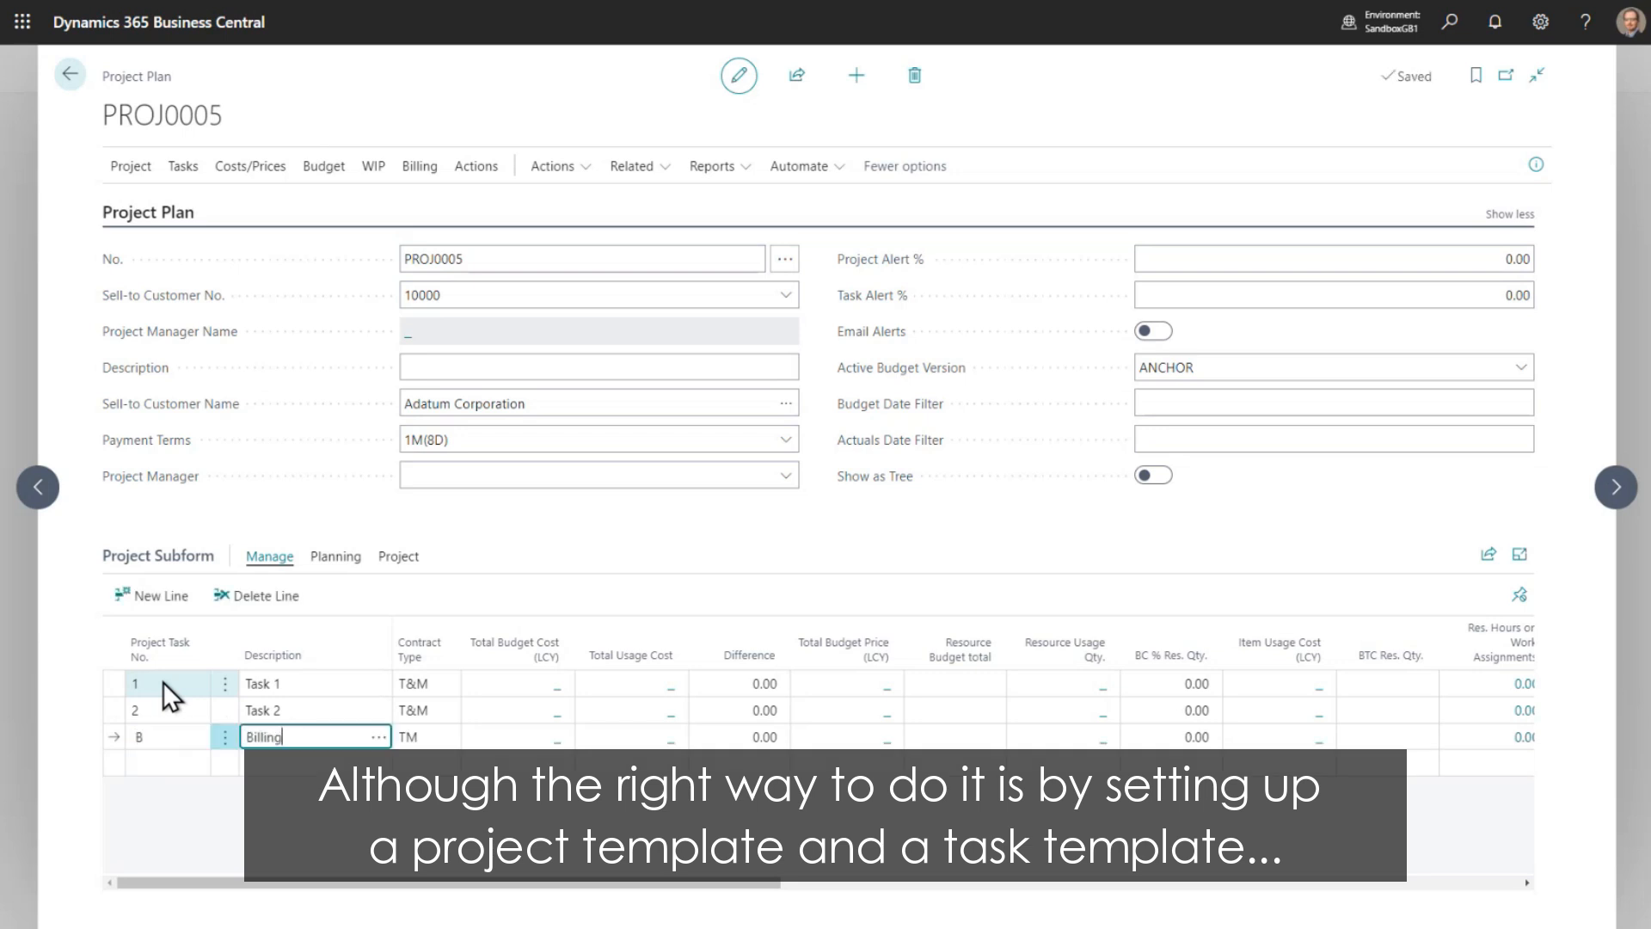
{"action": "key", "text": "Tab"}
{"action": "left_click", "coordinate": [437, 521]}
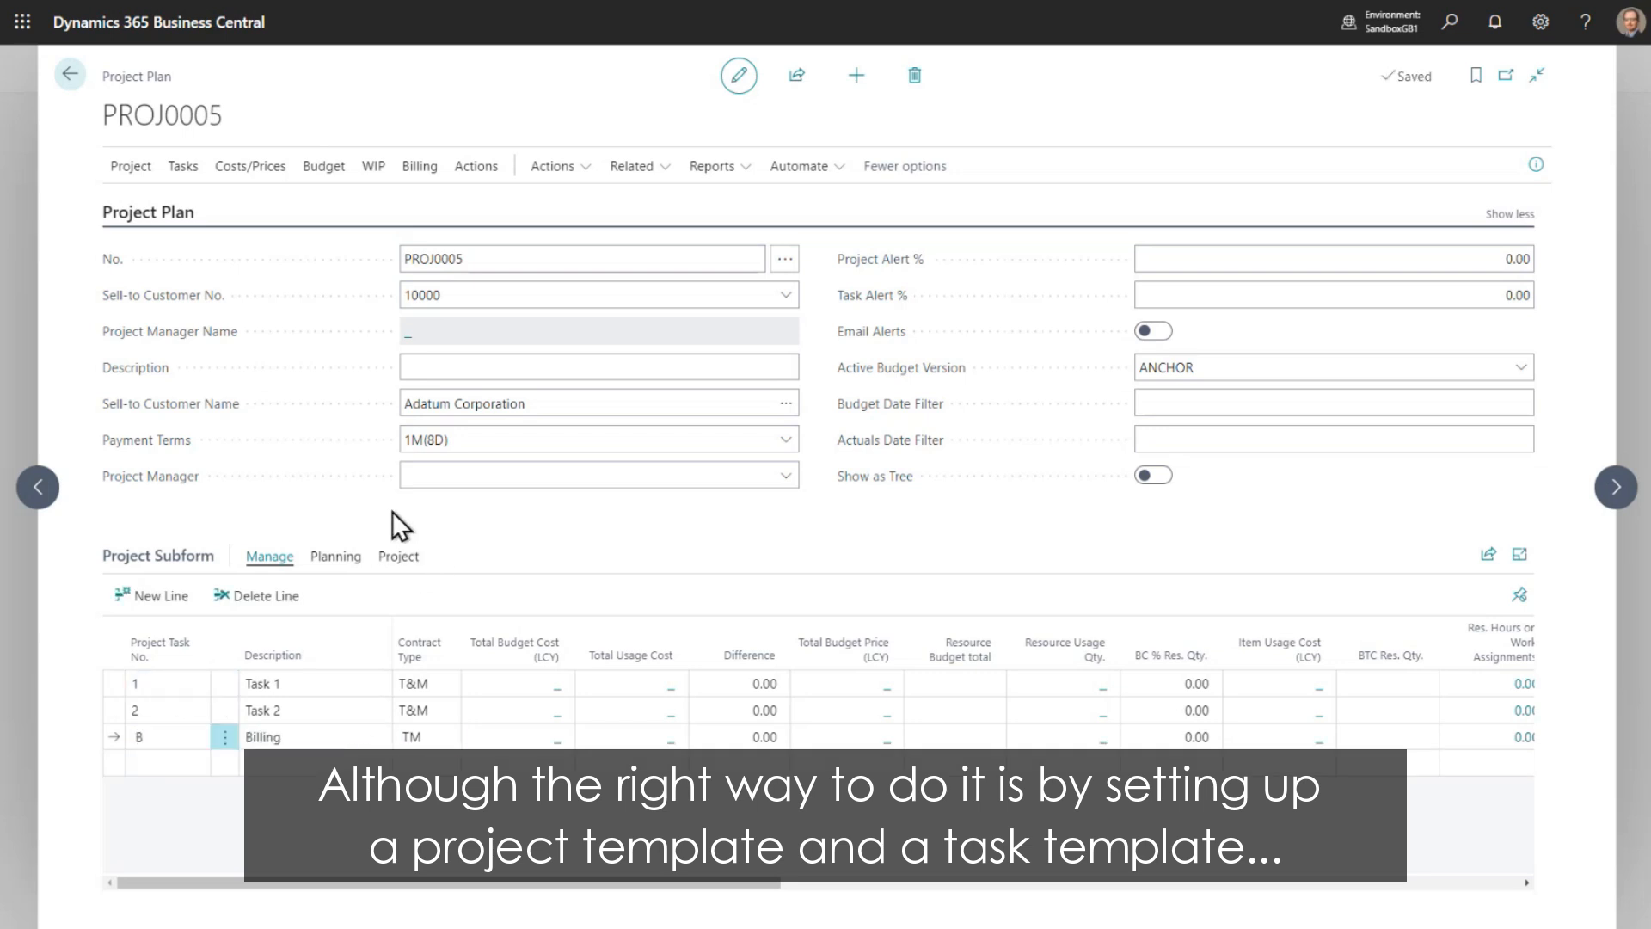
- Open the project card and set the Resource Invoice Type to Percent Complete, applying it to all project tasks
{"action": "left_click", "coordinate": [131, 168]}
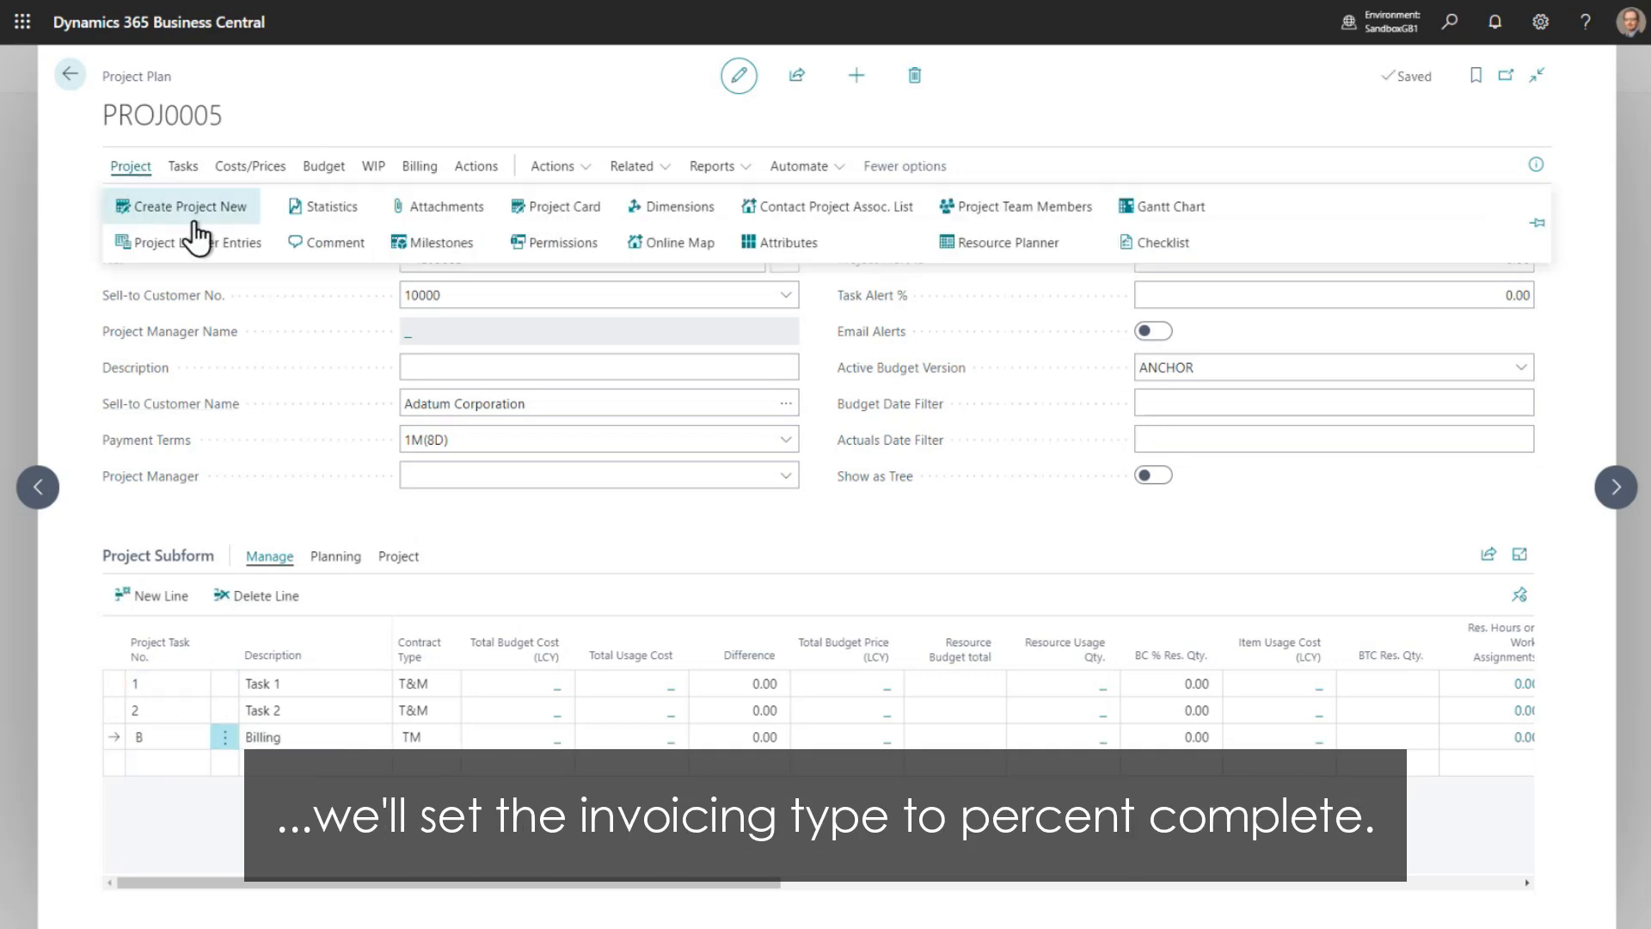
{"action": "left_click", "coordinate": [564, 213]}
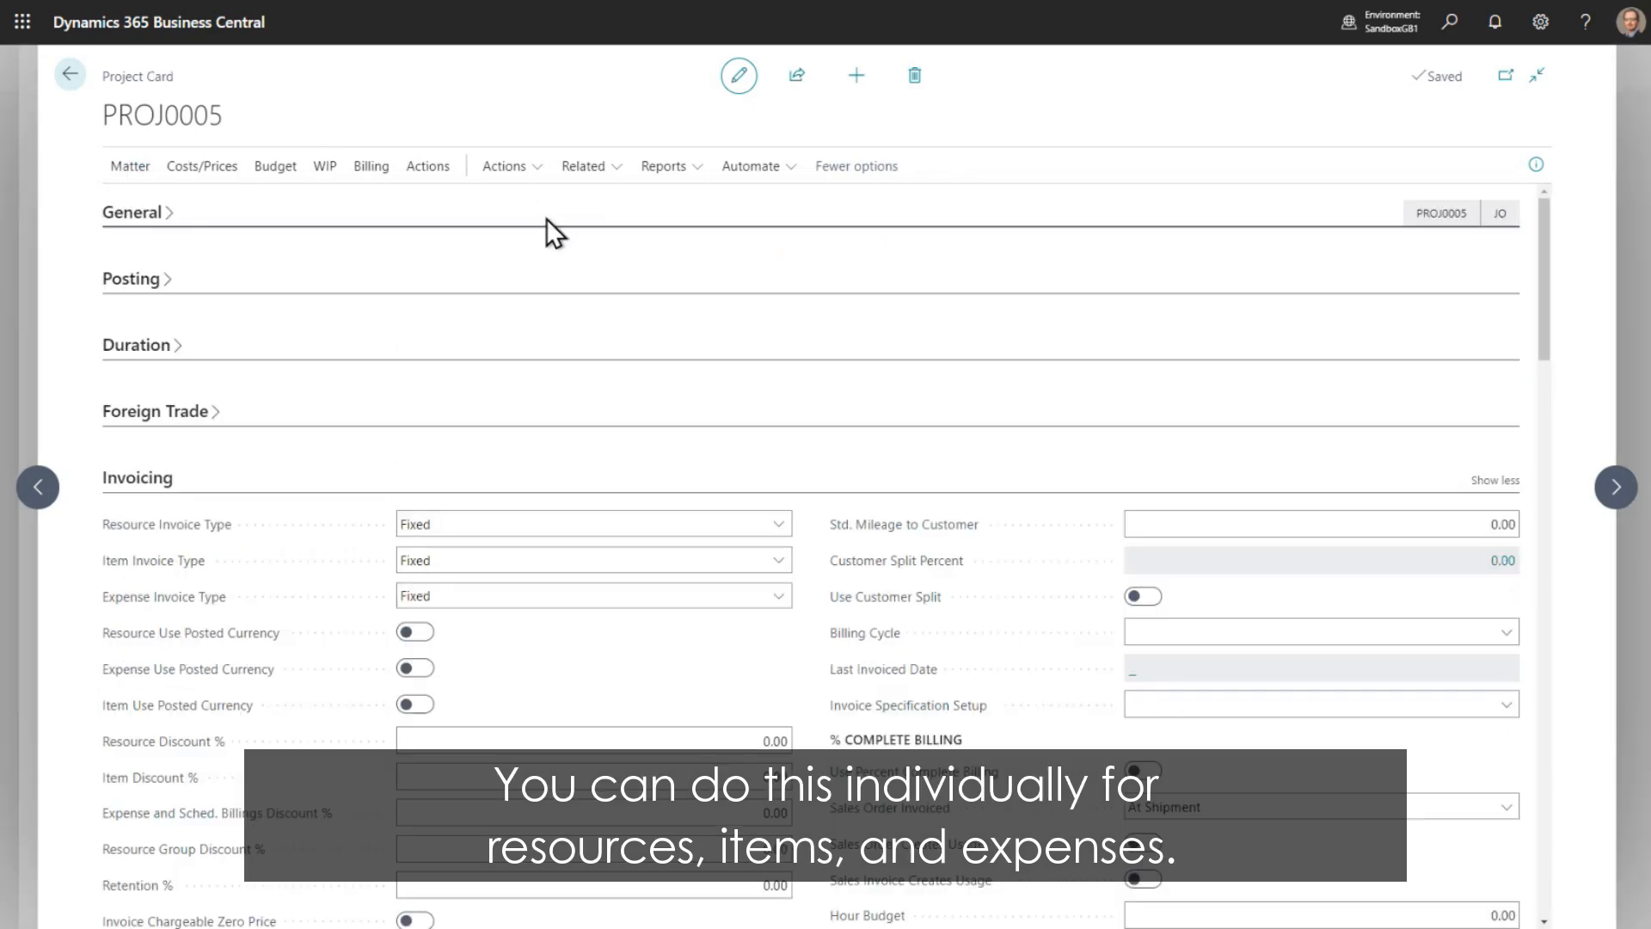
{"action": "left_click", "coordinate": [557, 523]}
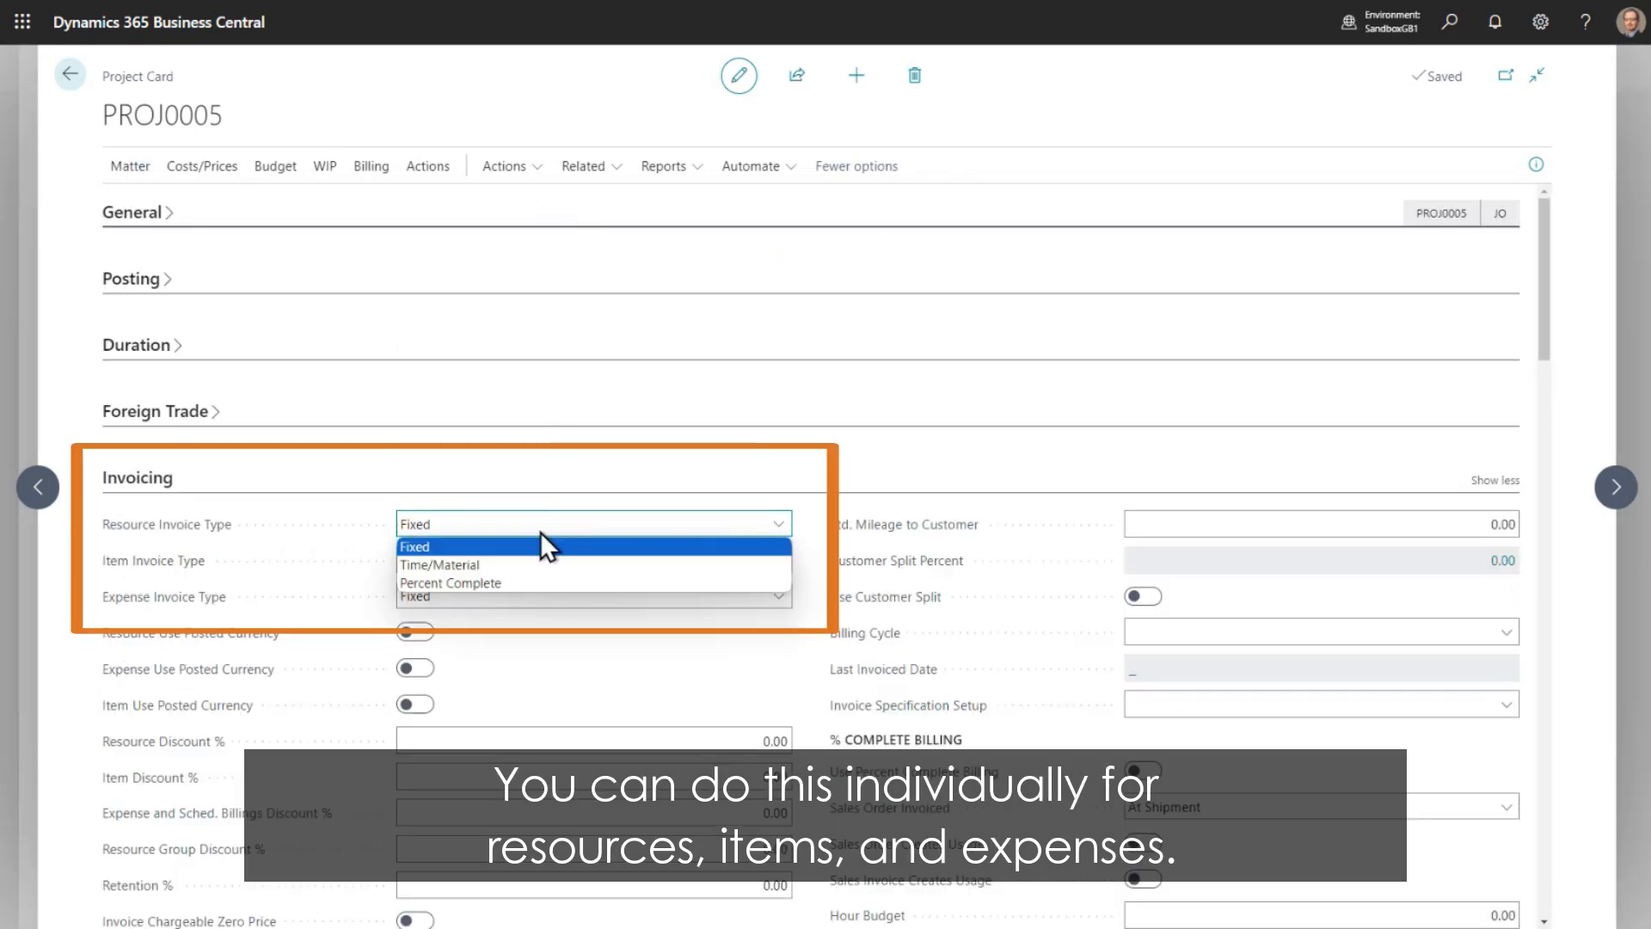
{"action": "left_click", "coordinate": [508, 583]}
{"action": "left_click", "coordinate": [865, 537]}
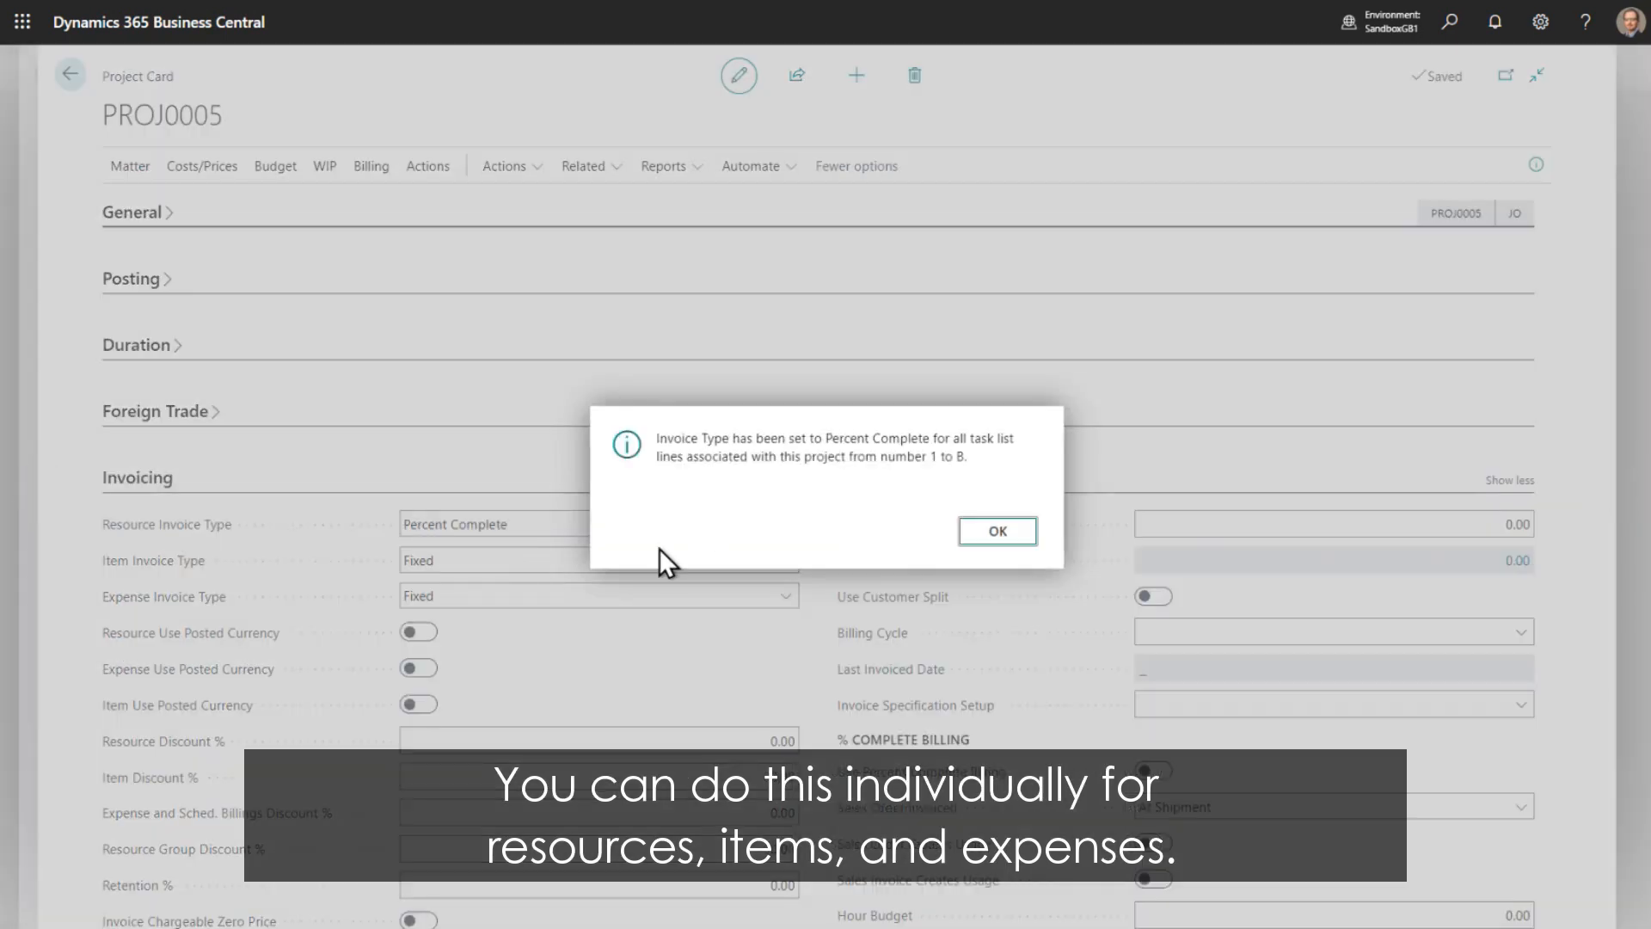
{"action": "left_click", "coordinate": [998, 531]}
- Set the Item Invoice Type to Percent Complete and apply the change to all project tasks
{"action": "left_click", "coordinate": [513, 561]}
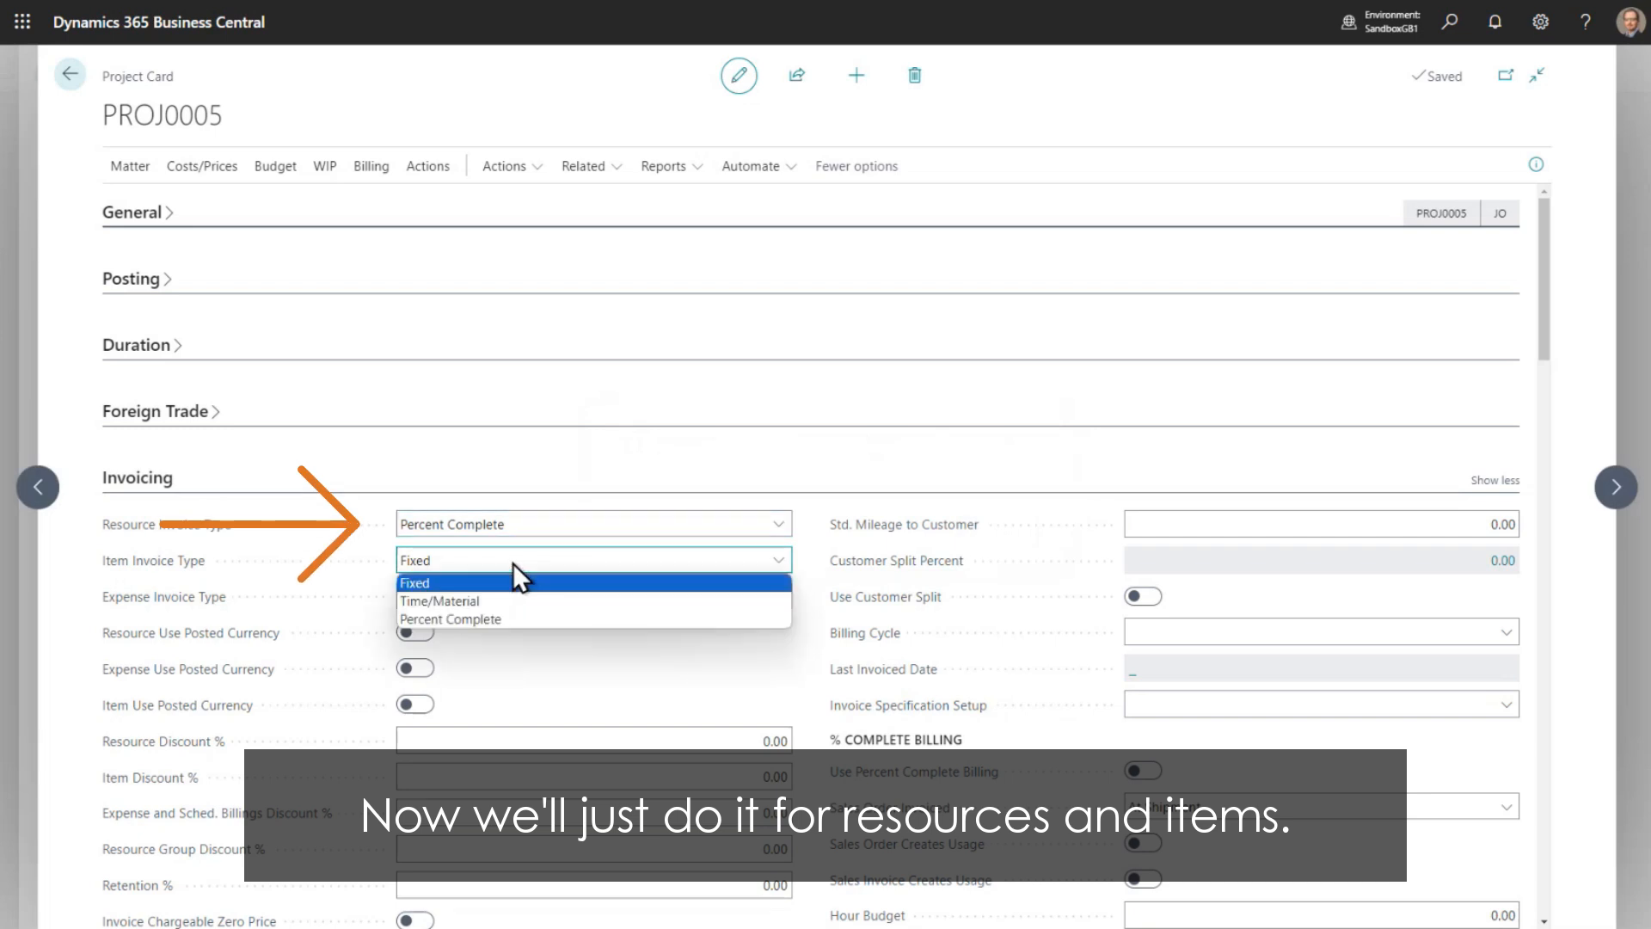
{"action": "left_click", "coordinate": [478, 618]}
{"action": "left_click", "coordinate": [909, 529]}
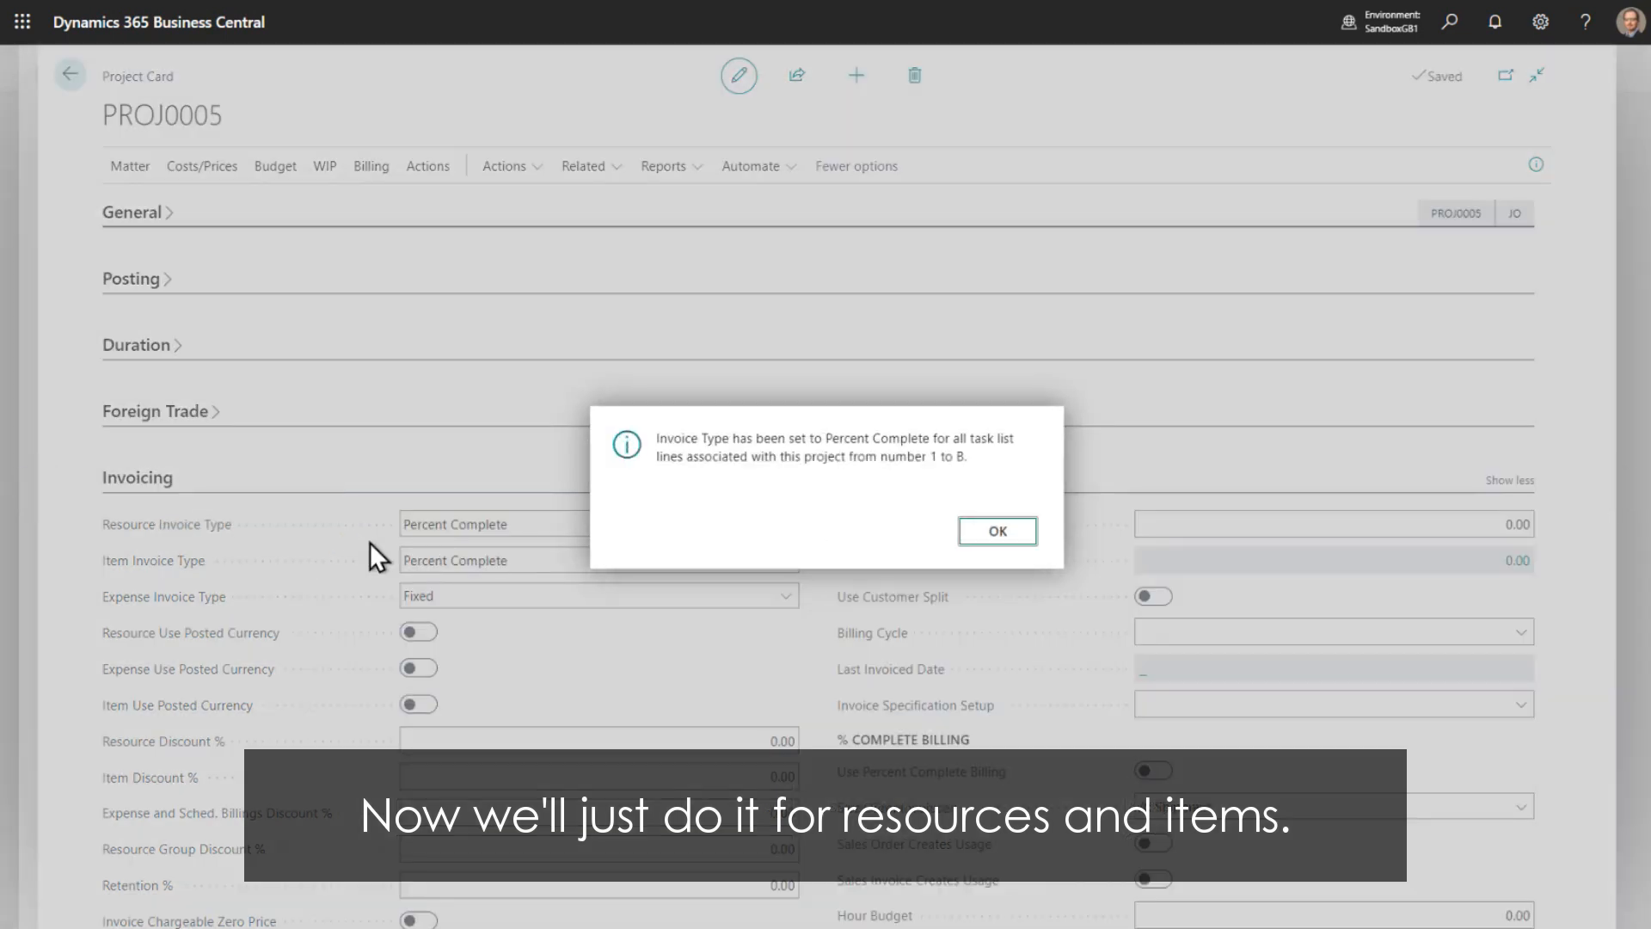
{"action": "left_click", "coordinate": [997, 531]}
- Enable Use Percent Complete Billing in the project's invoicing settings
{"action": "scroll", "coordinate": [1196, 530], "scroll_direction": "down", "scroll_amount": 4}
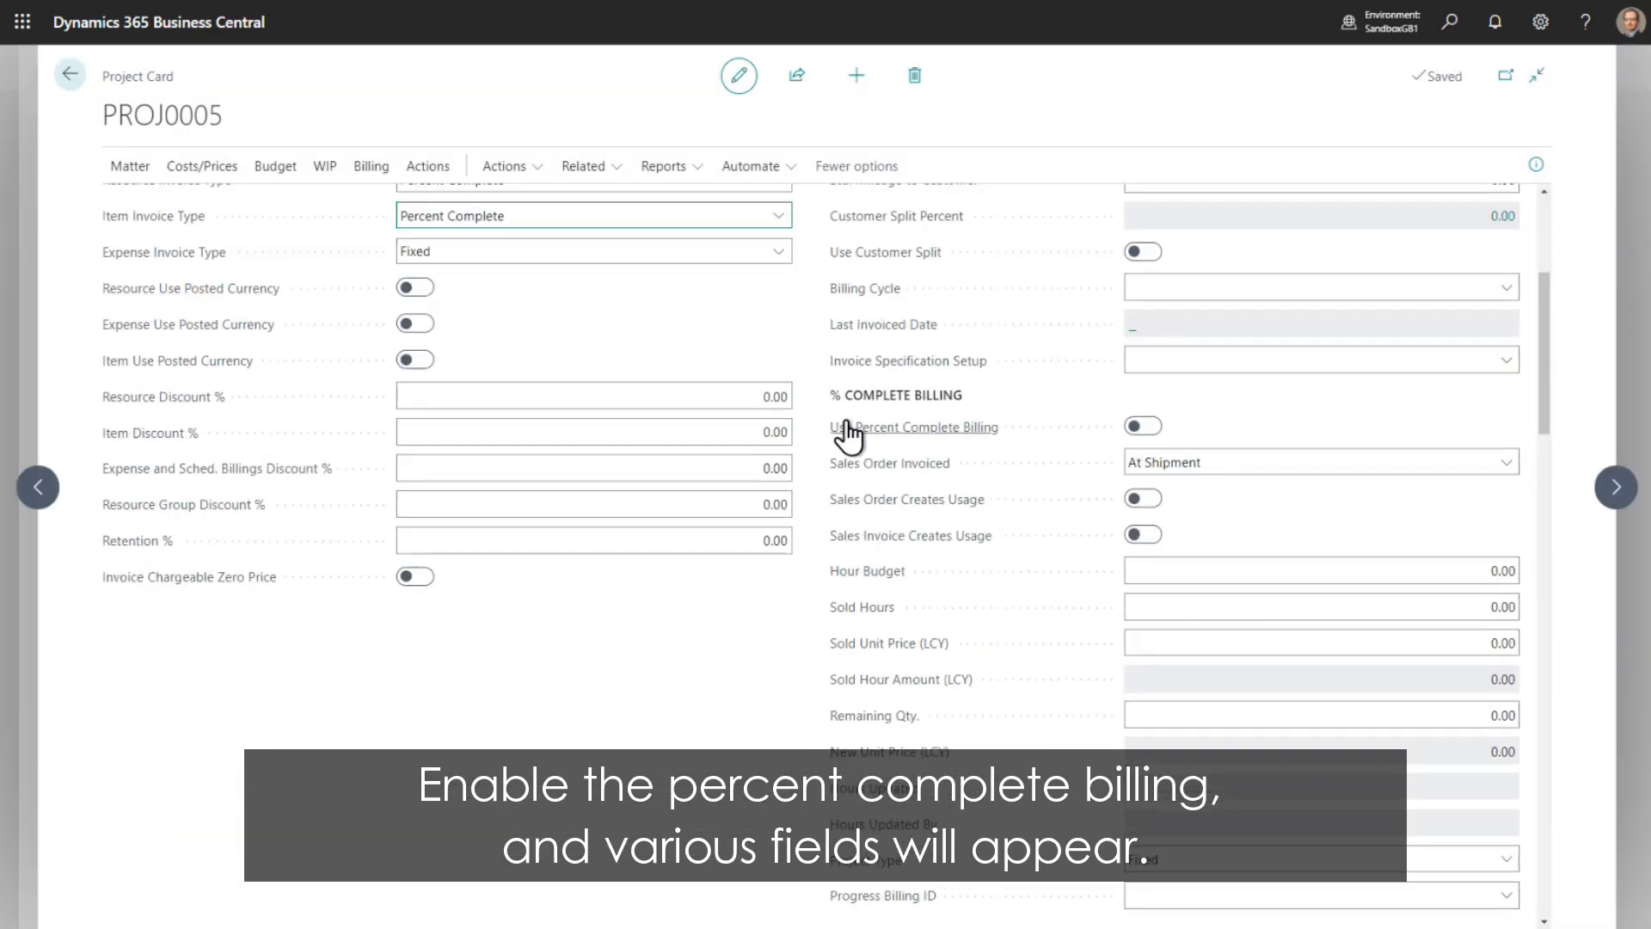
{"action": "left_click", "coordinate": [1144, 427]}
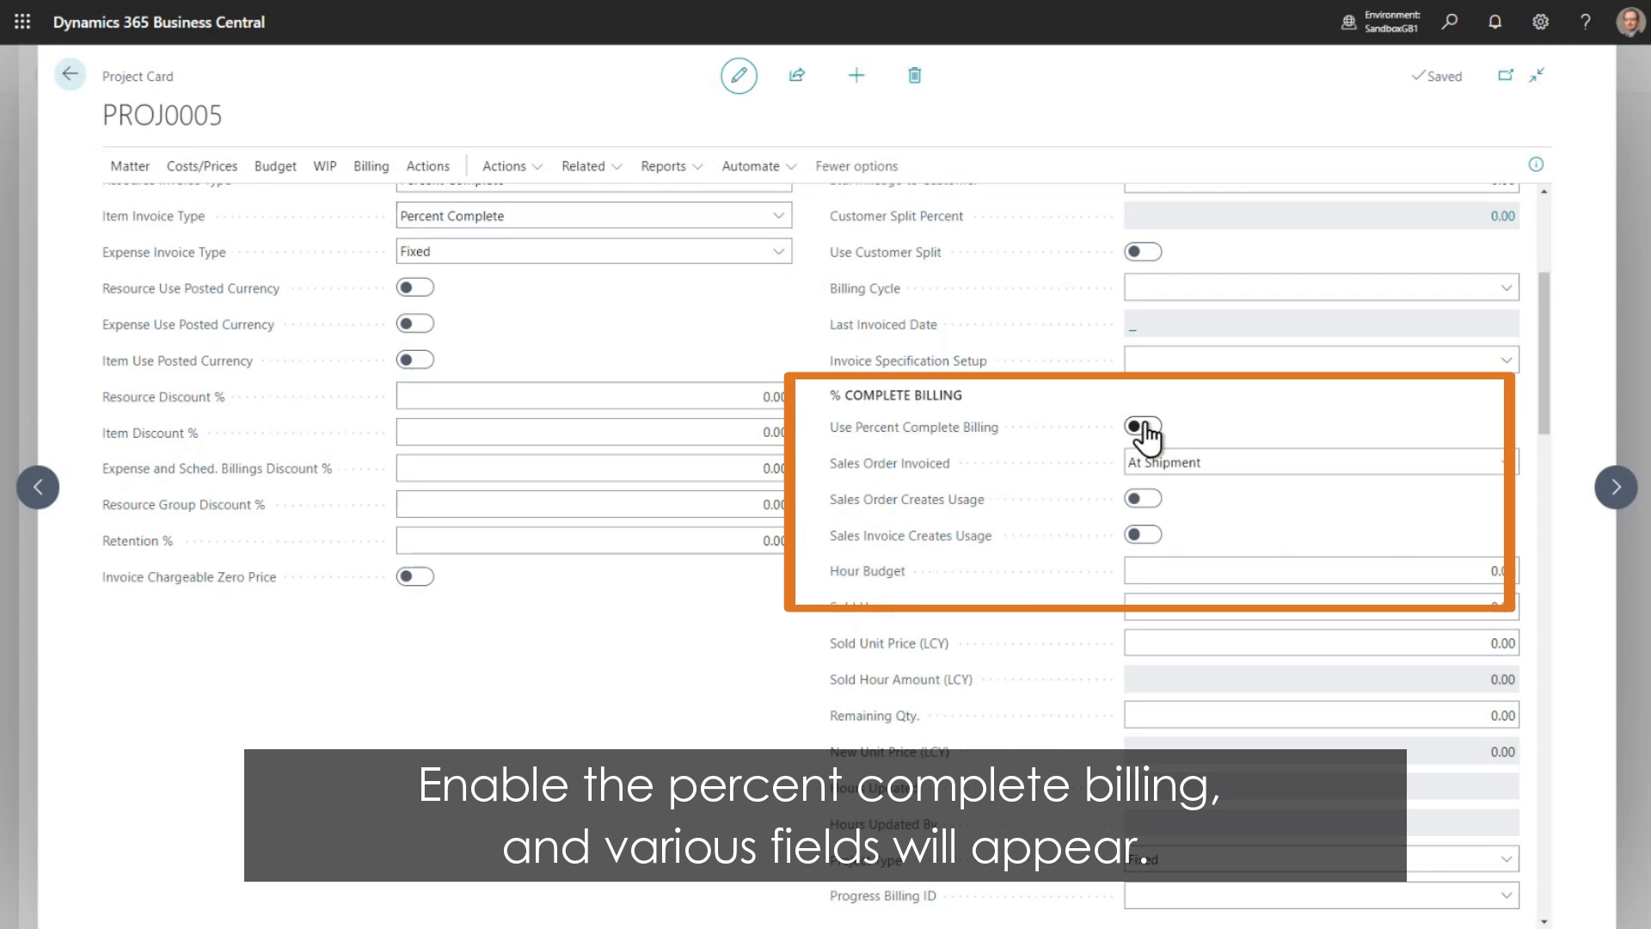
{"action": "left_click", "coordinate": [1143, 426]}
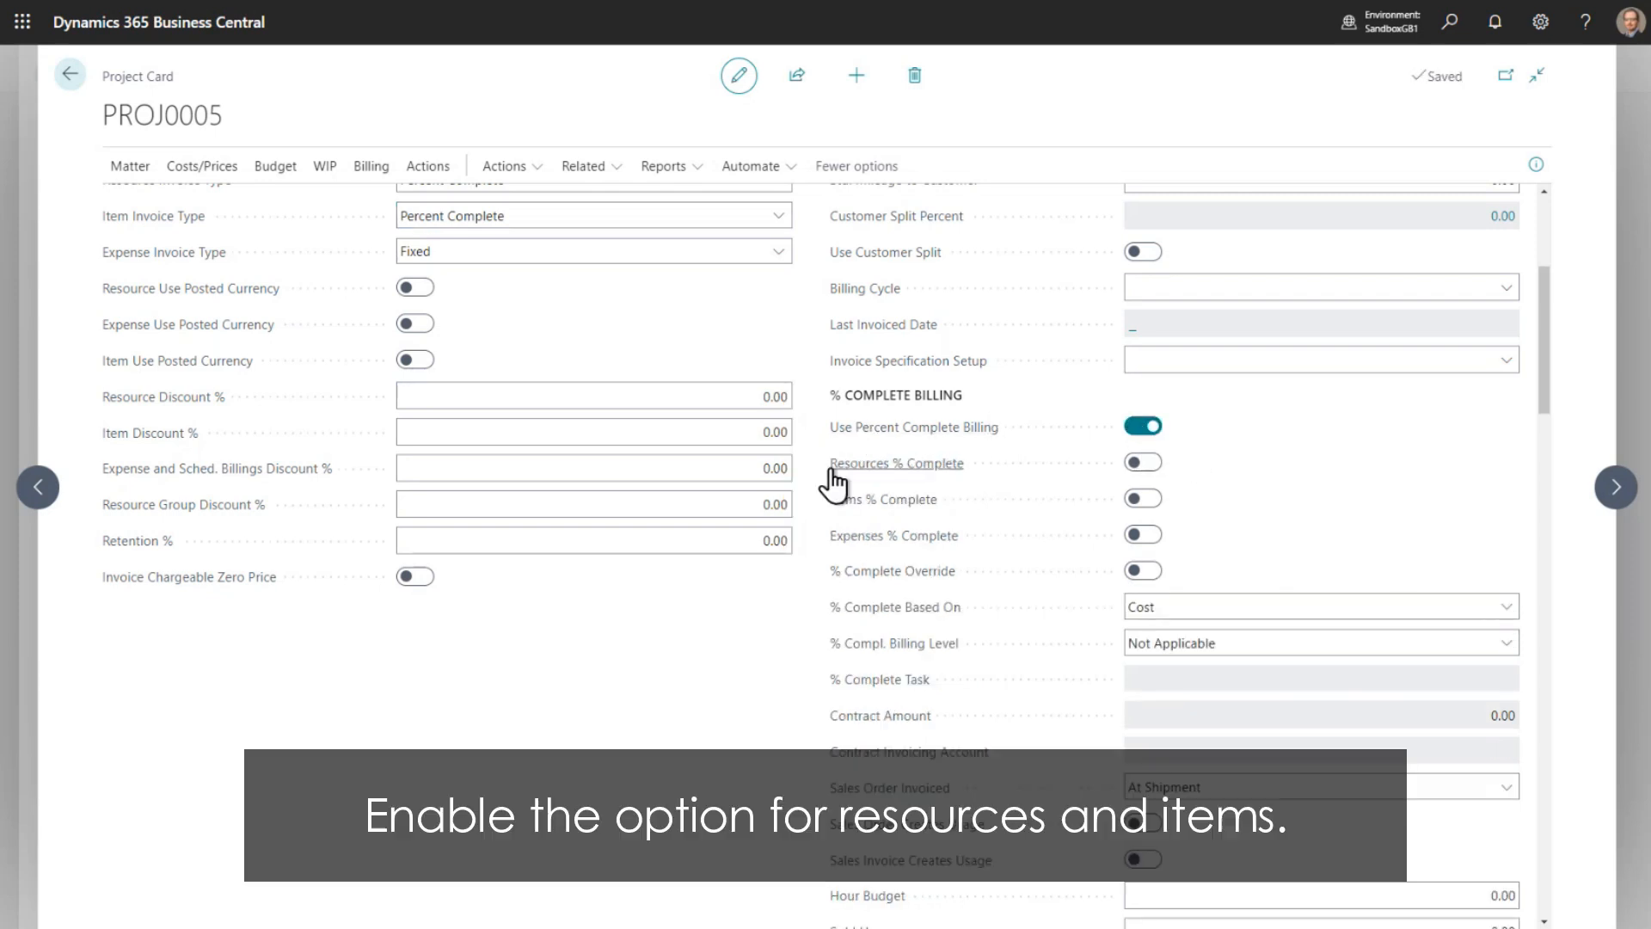
- Enable Resources % Complete and Items % Complete, updating the corresponding fields on the project tasks
{"action": "left_click", "coordinate": [1143, 463]}
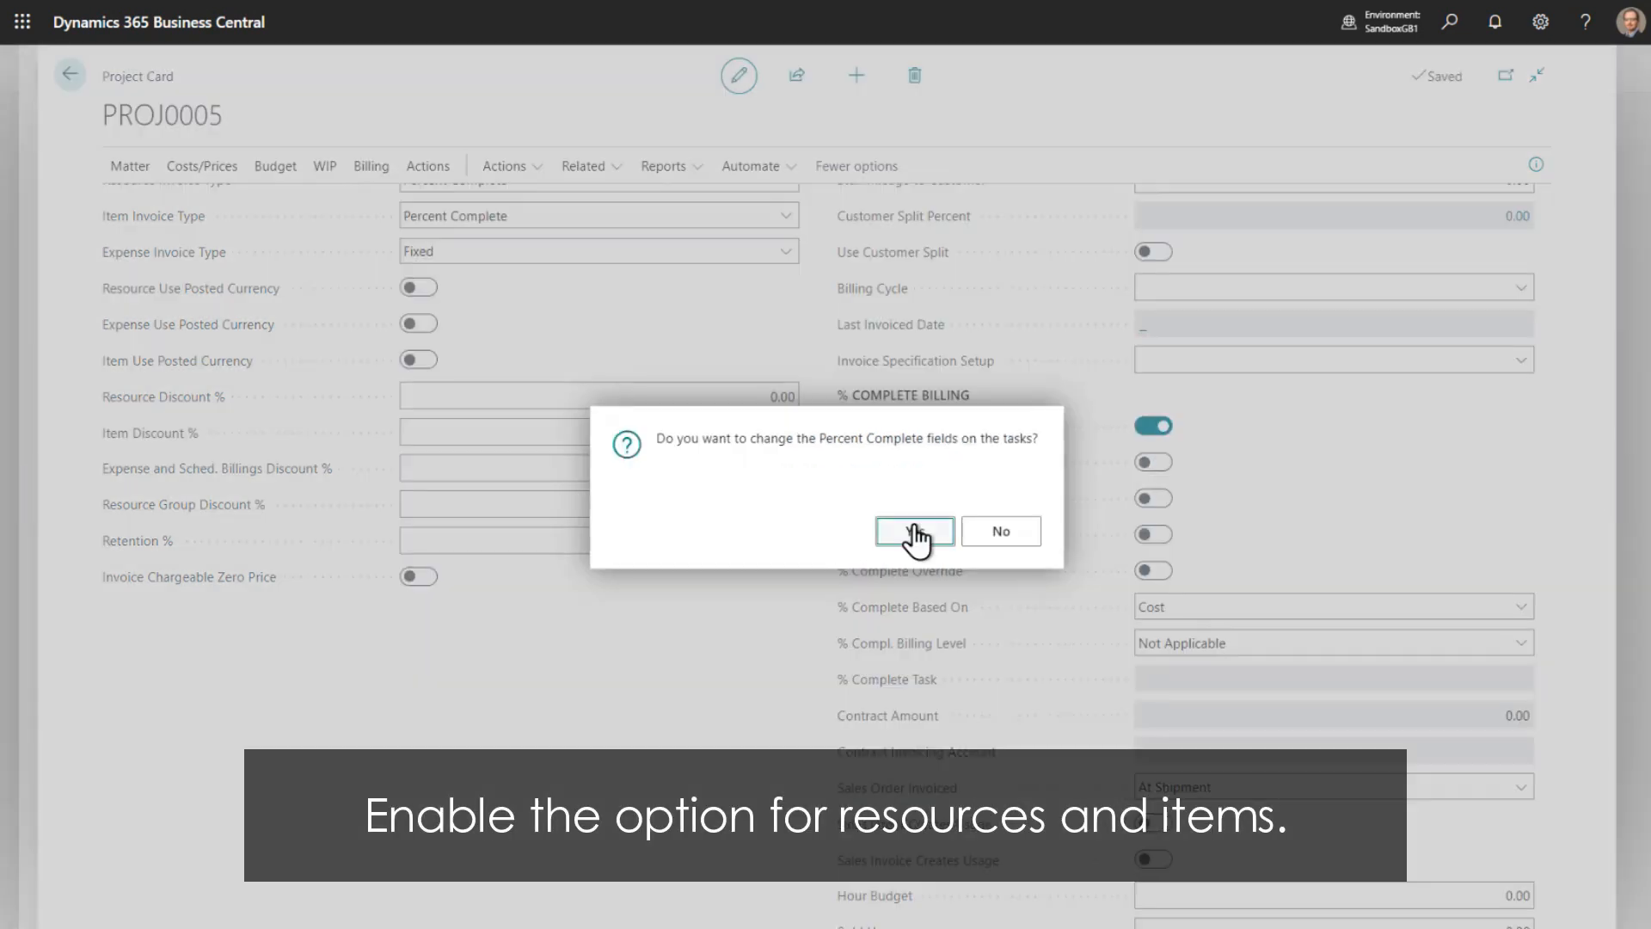
{"action": "left_click", "coordinate": [915, 535]}
{"action": "left_click", "coordinate": [998, 531]}
{"action": "left_click", "coordinate": [1149, 498]}
{"action": "left_click", "coordinate": [936, 531]}
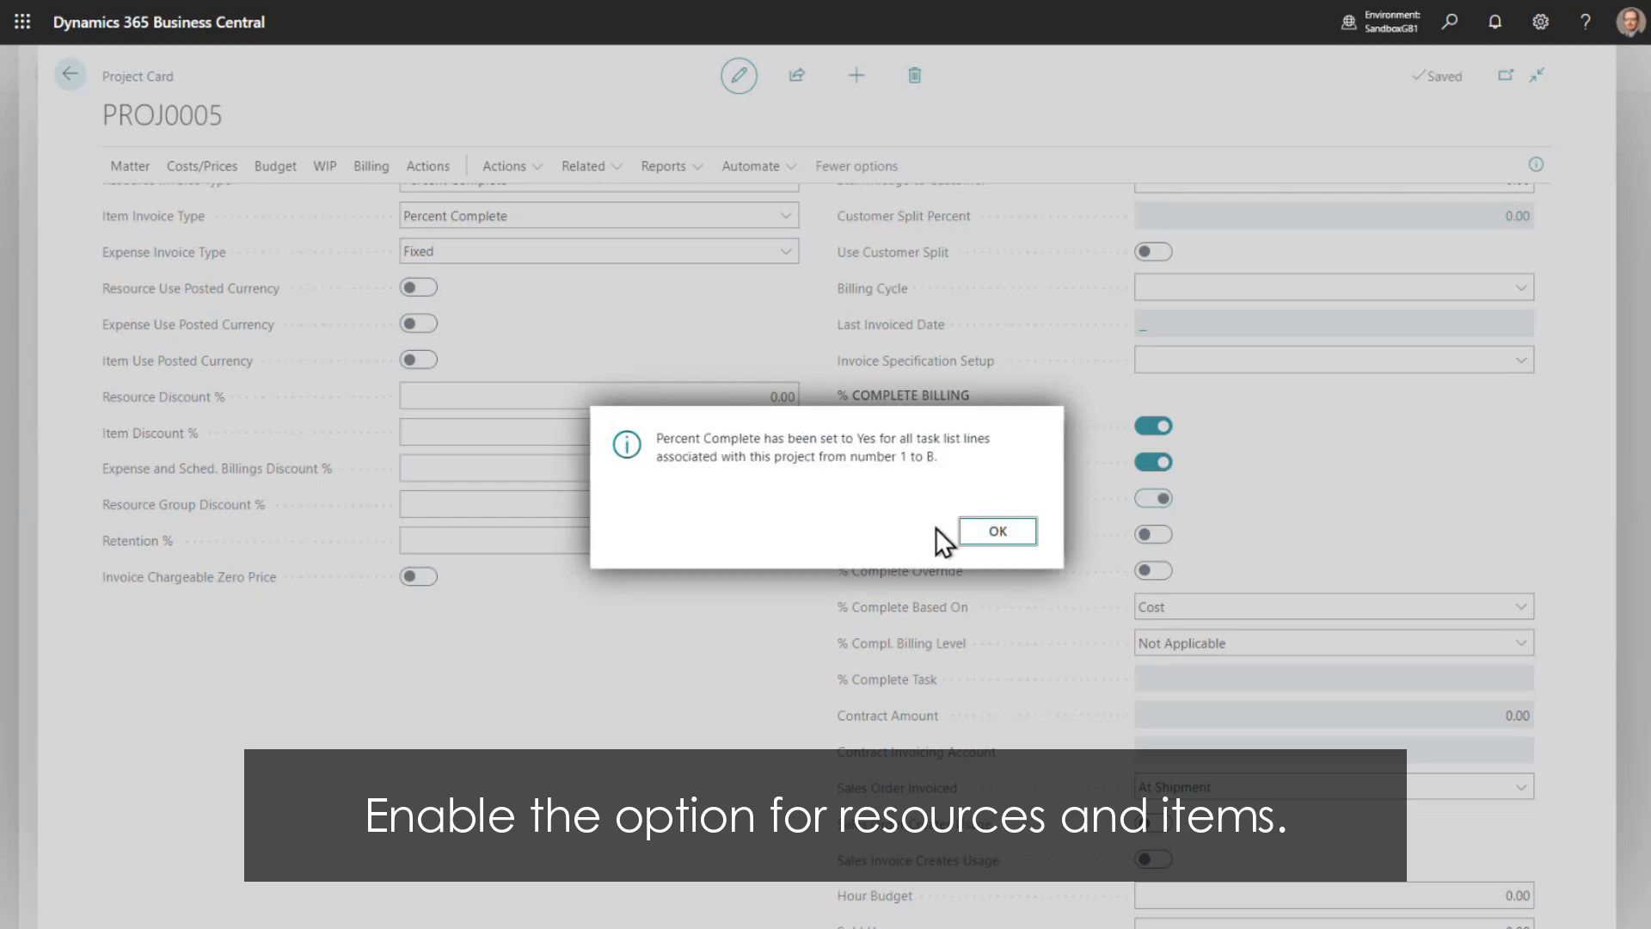
{"action": "left_click", "coordinate": [993, 531]}
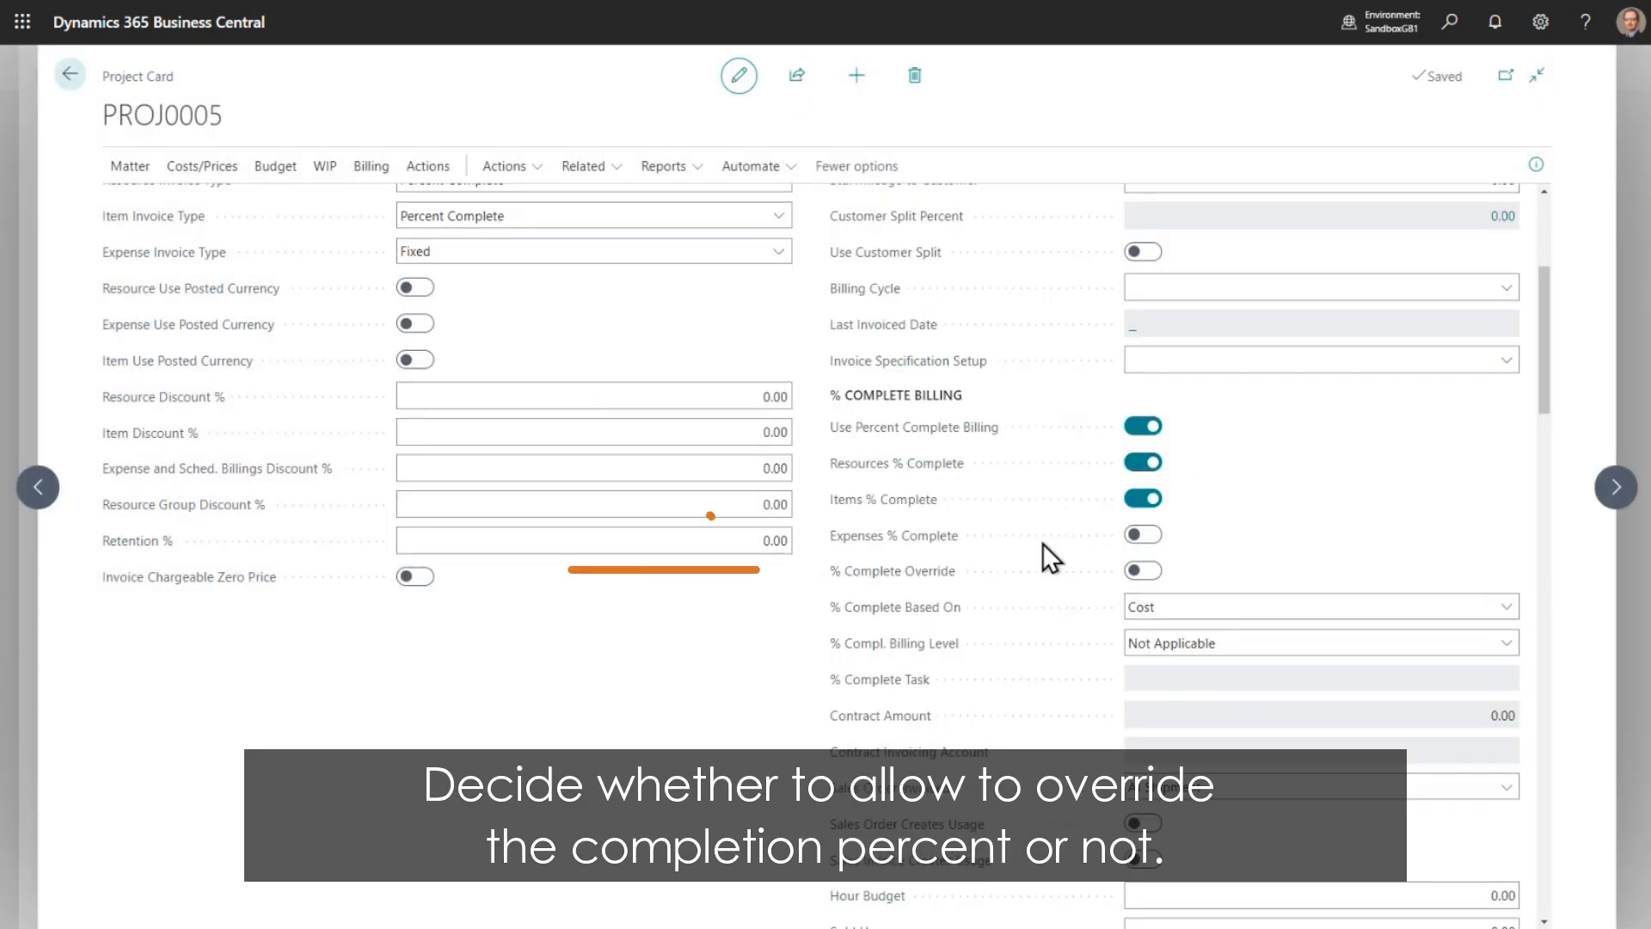
- Enable % Complete Override for the project and apply it to all its tasks
{"action": "mouse_move", "coordinate": [909, 573]}
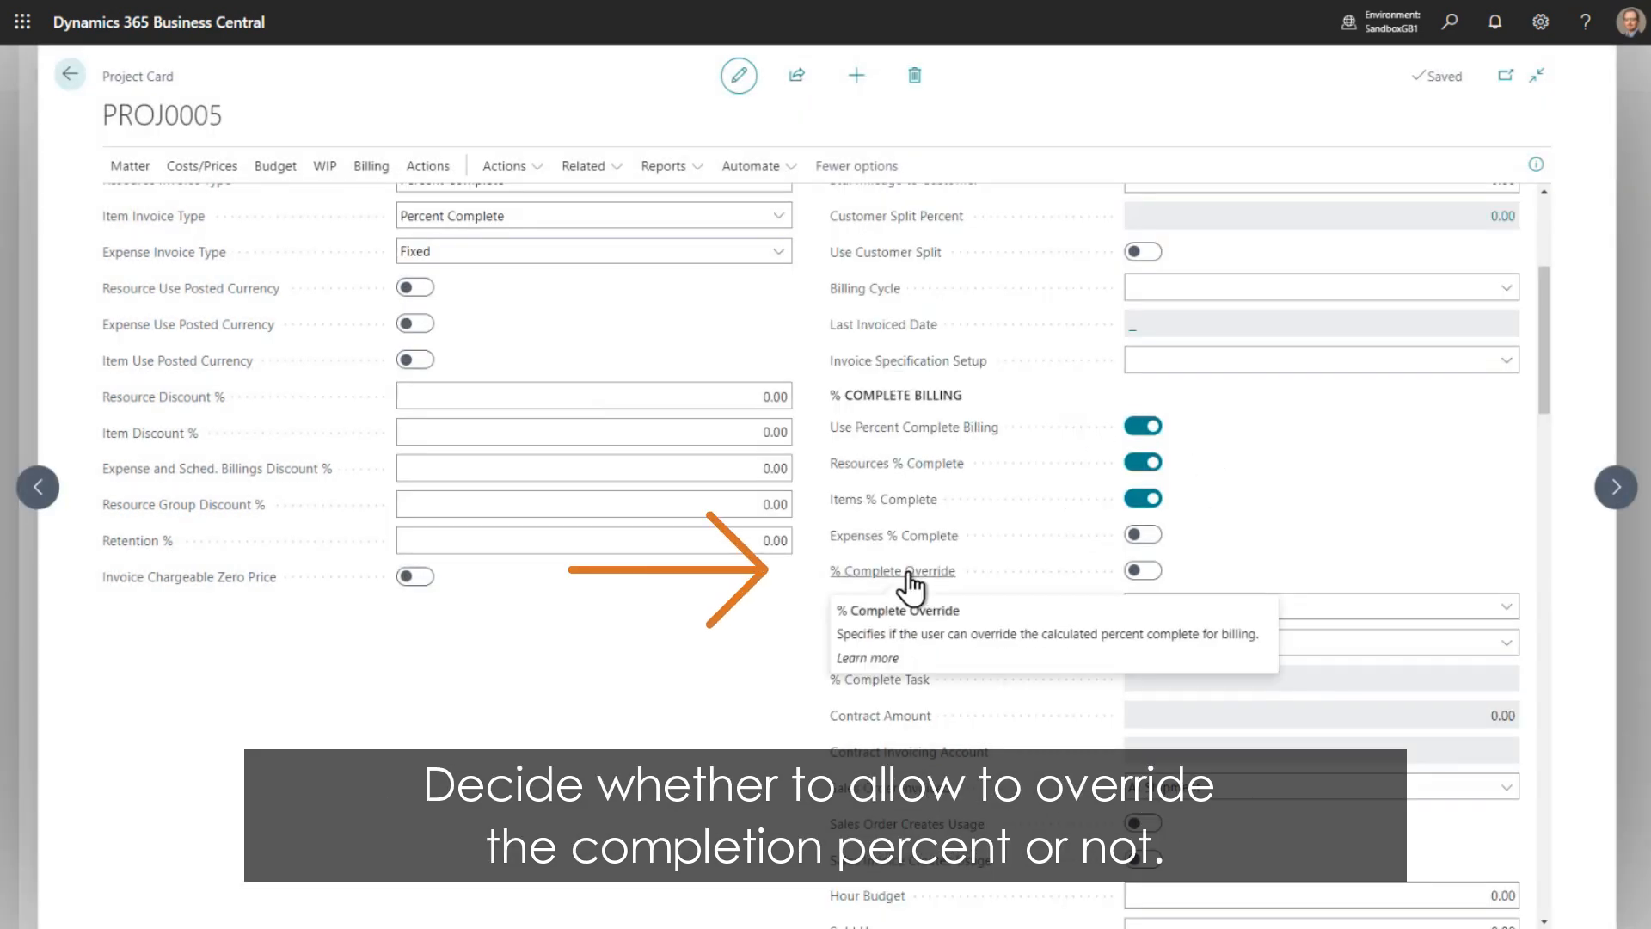
{"action": "left_click", "coordinate": [1131, 570]}
{"action": "left_click", "coordinate": [917, 535]}
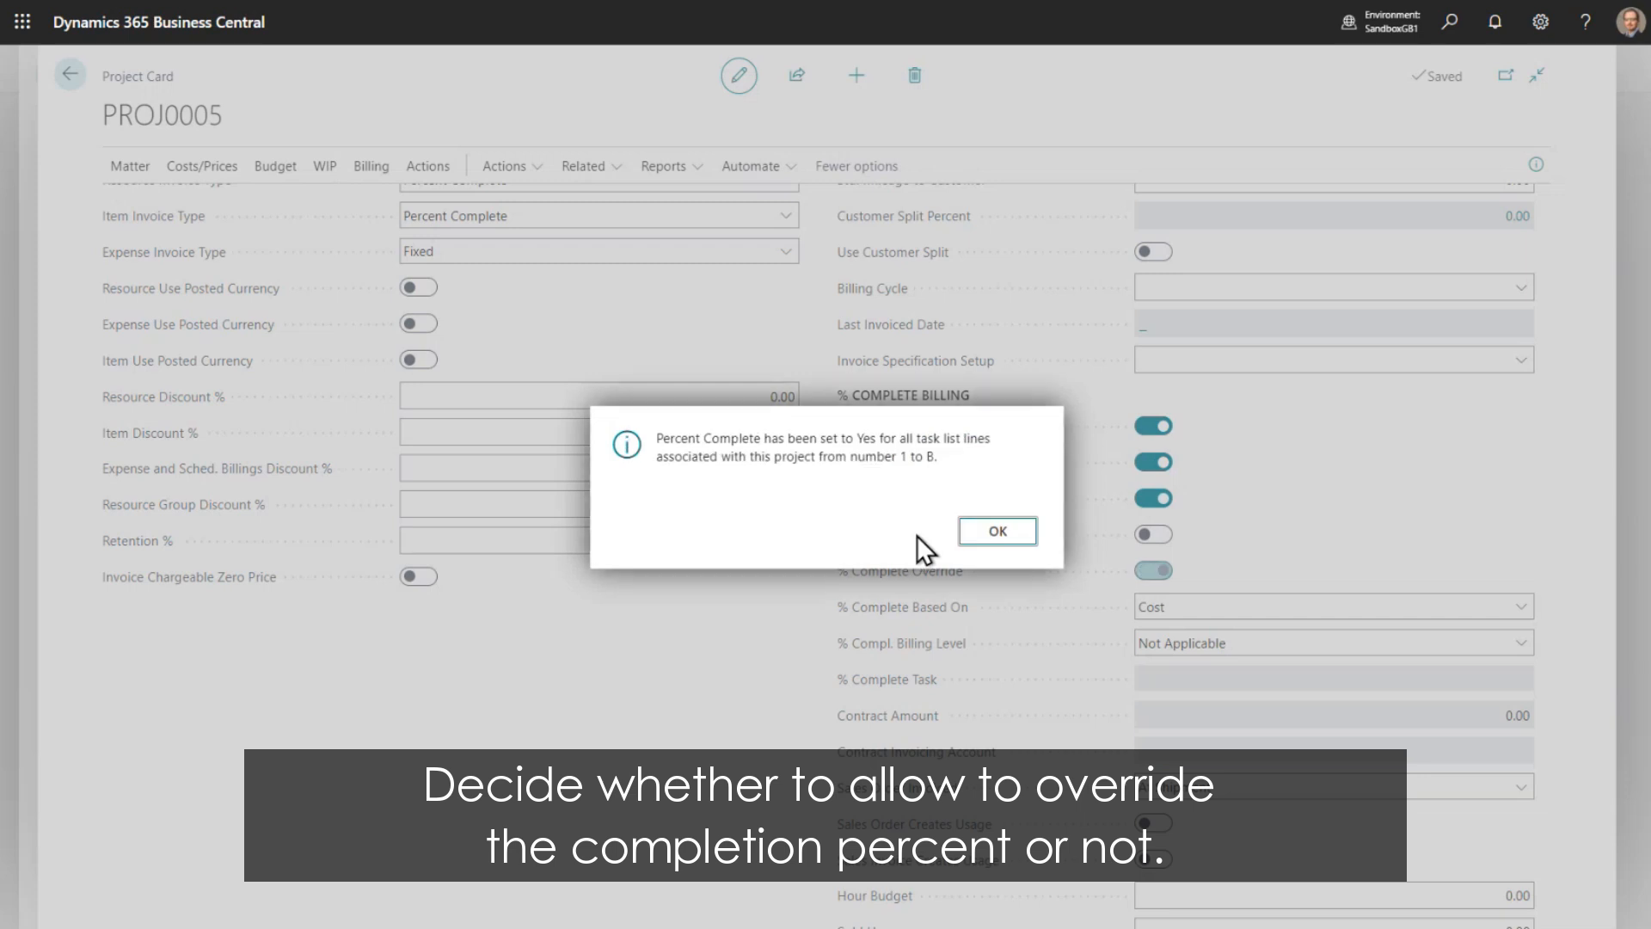
{"action": "left_click", "coordinate": [998, 531]}
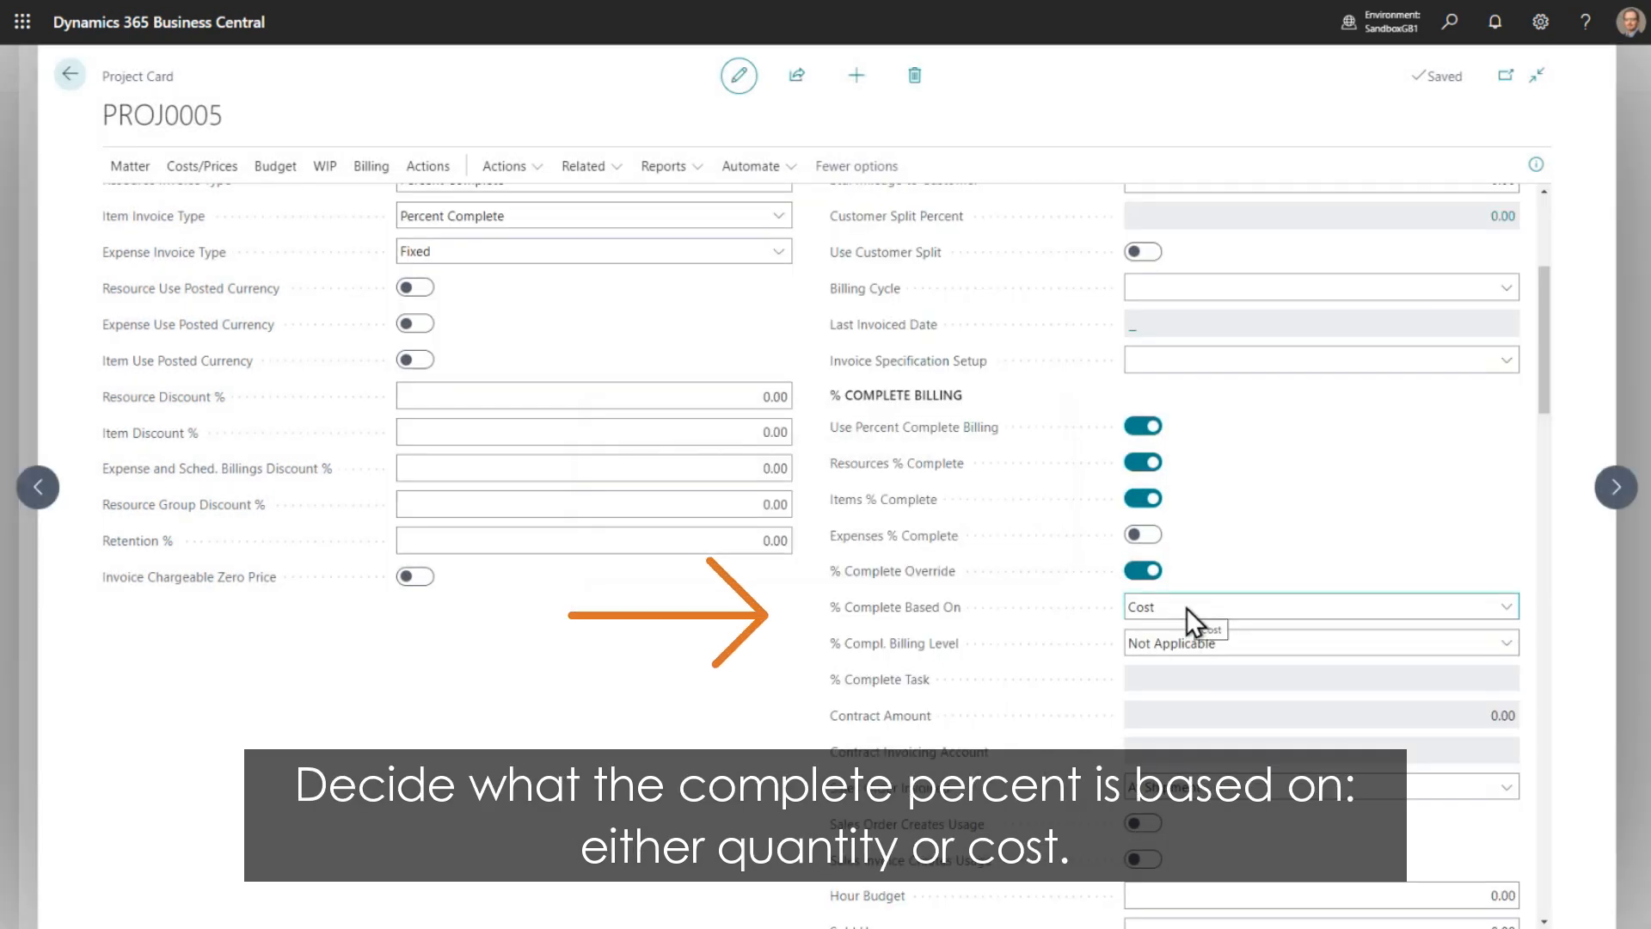
- Review the description and available options of the % Complete Based On setting
{"action": "mouse_move", "coordinate": [879, 613]}
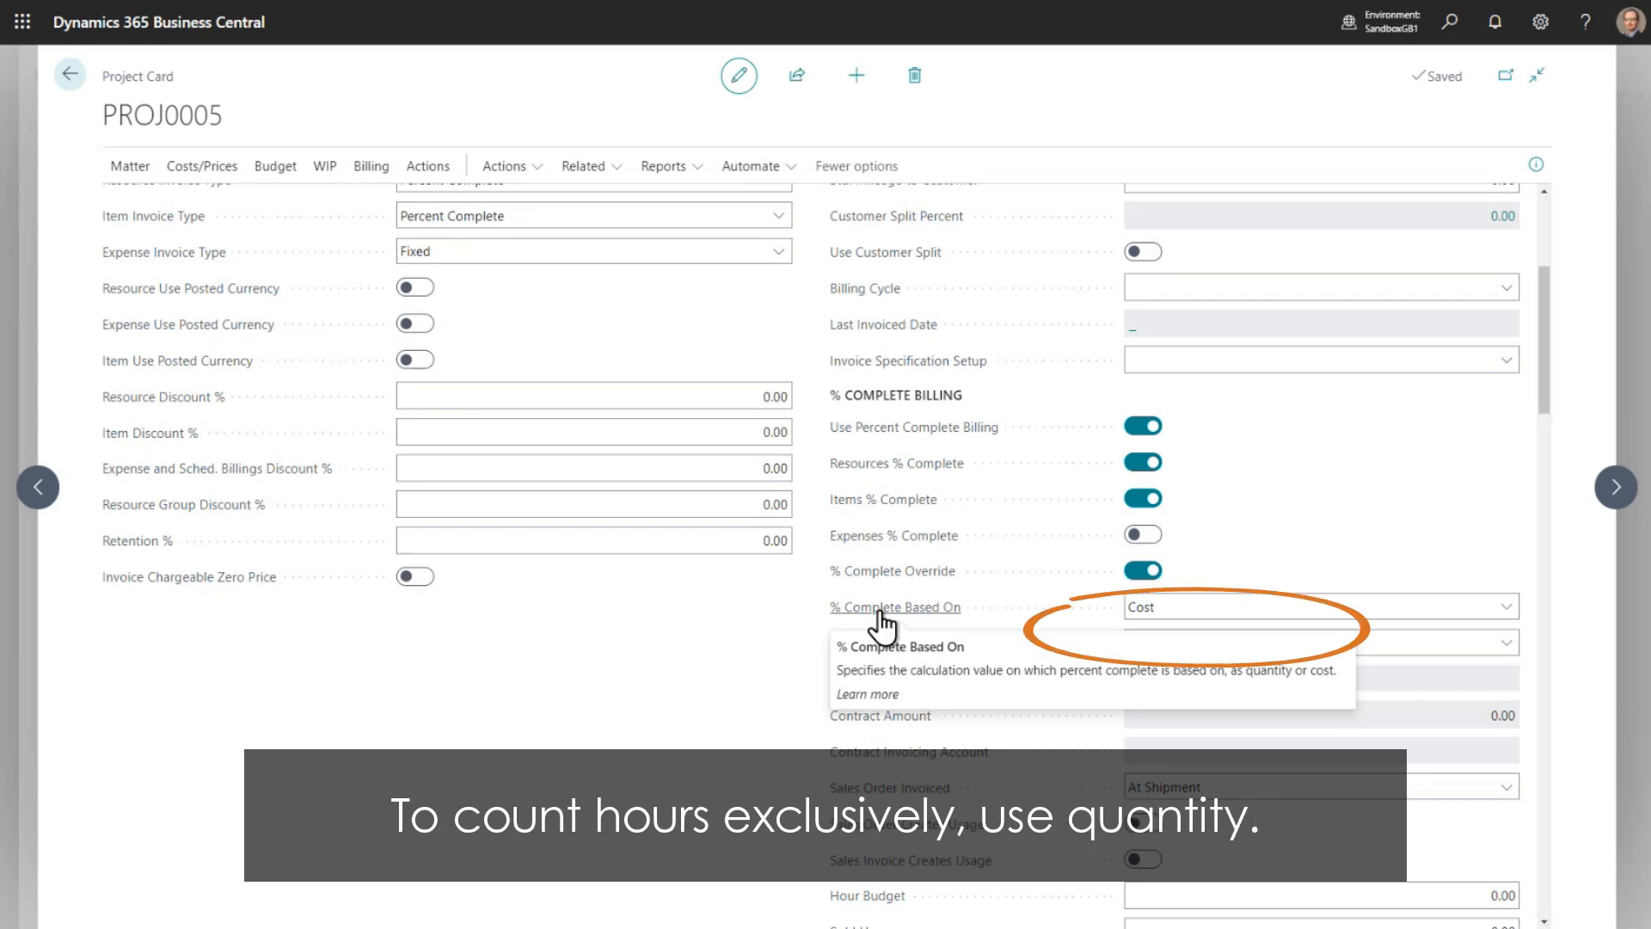
{"action": "left_click", "coordinate": [1168, 604]}
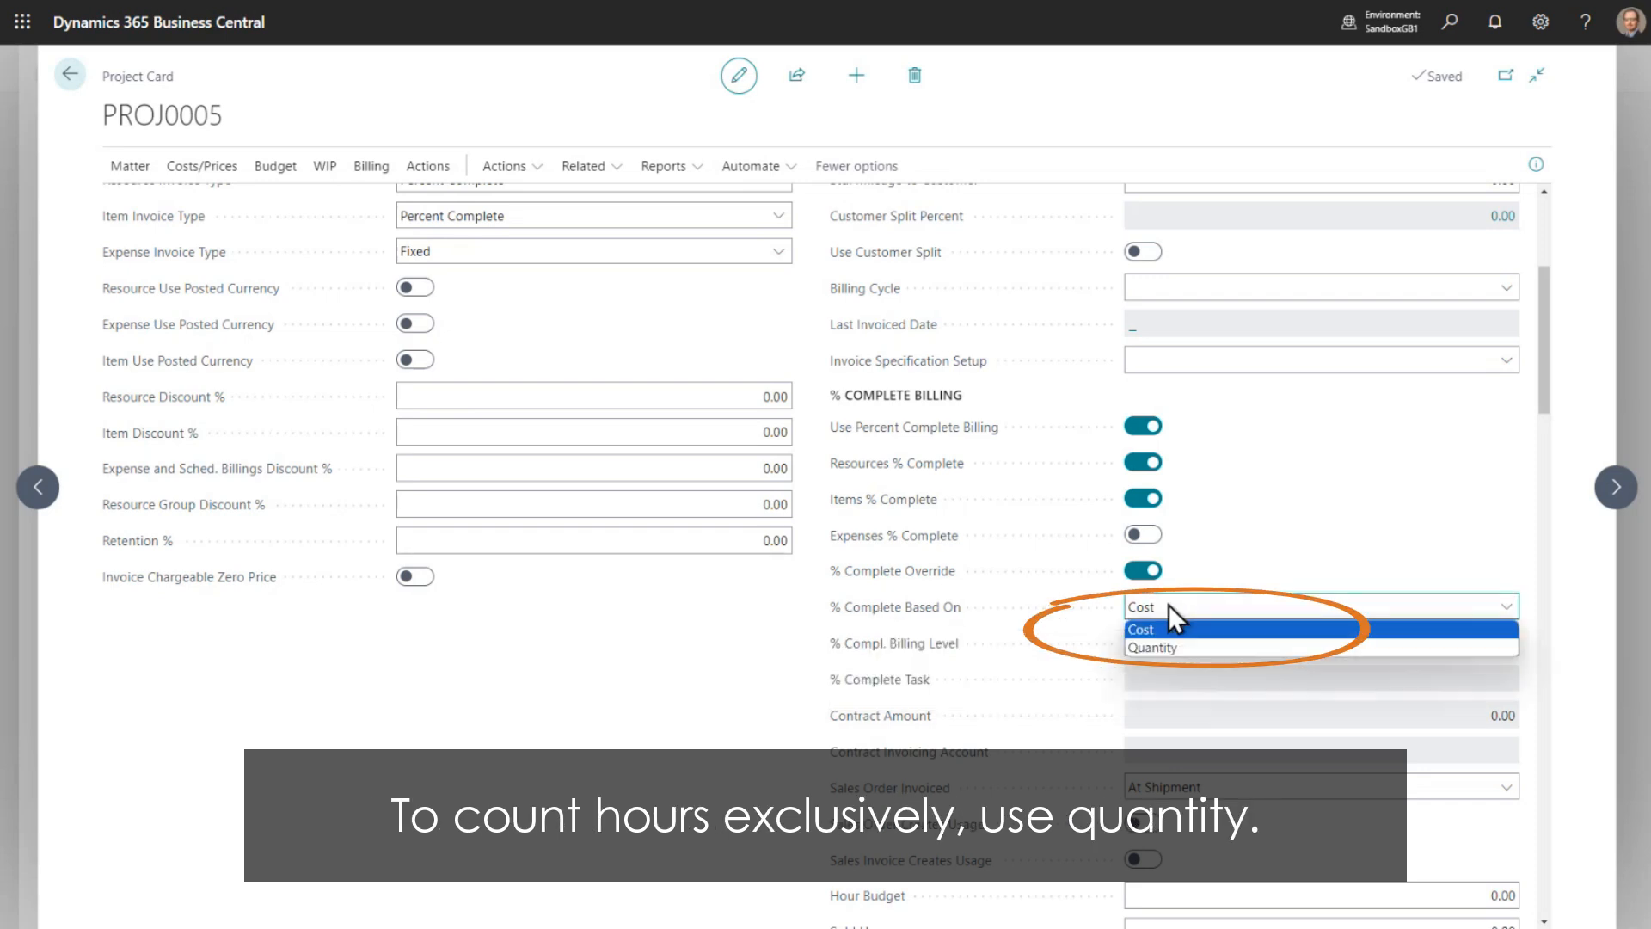
{"action": "left_click", "coordinate": [1163, 641]}
- Set the % Compl. Billing Level to Project Summary and choose billing task B as the % Complete Task
{"action": "mouse_move", "coordinate": [924, 658]}
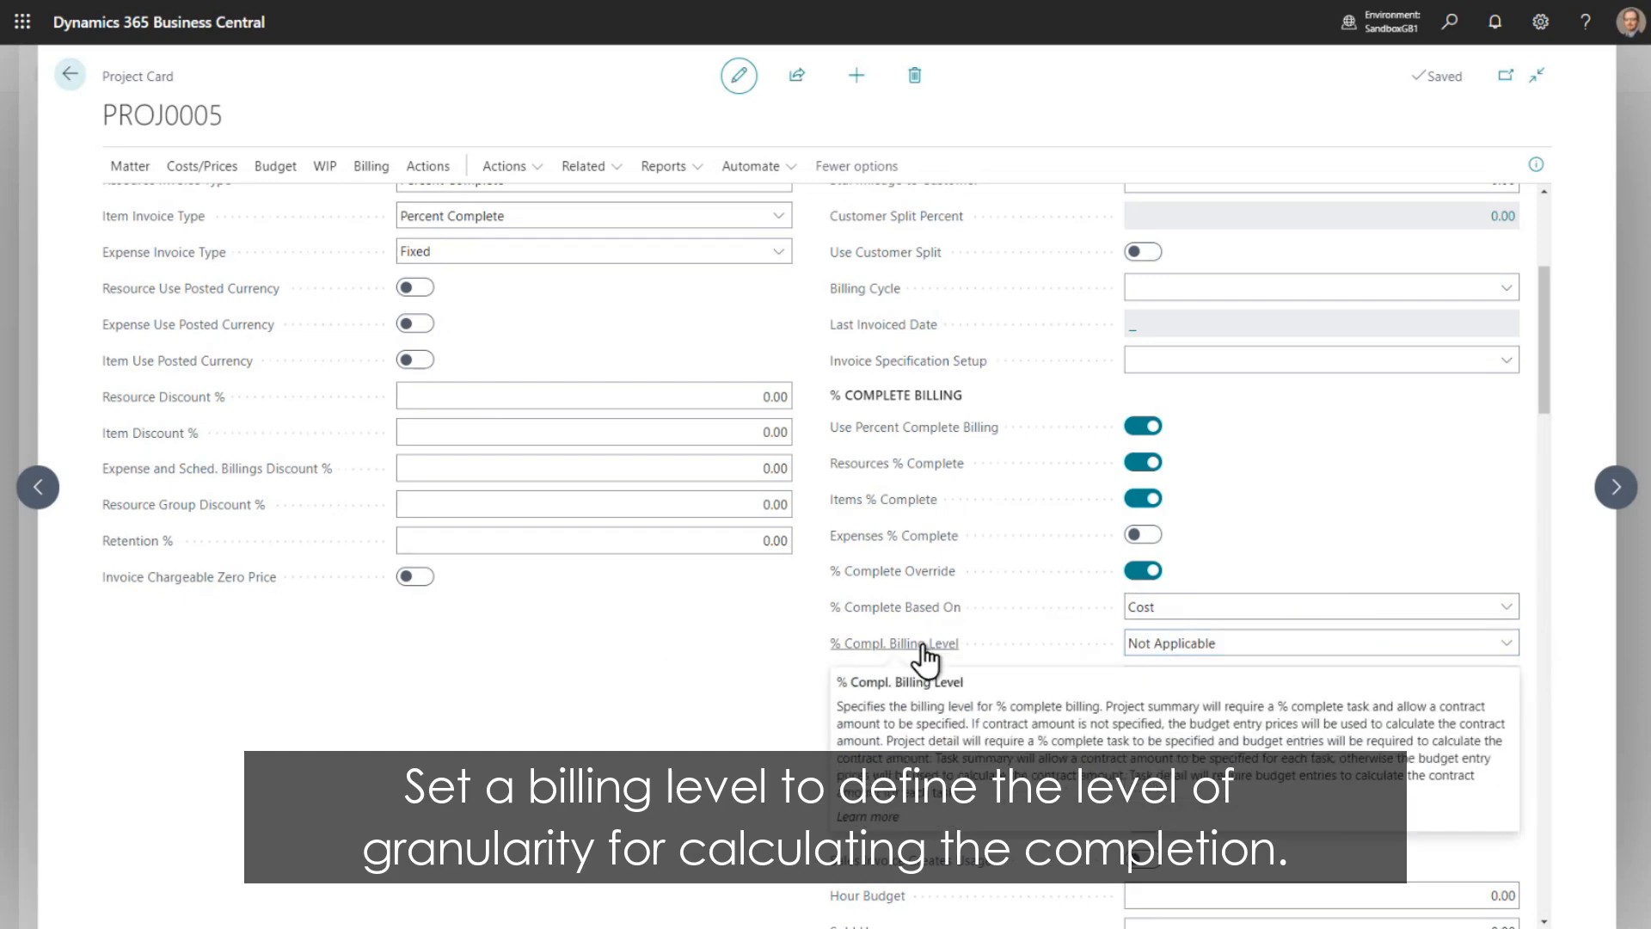
{"action": "left_click", "coordinate": [1206, 645]}
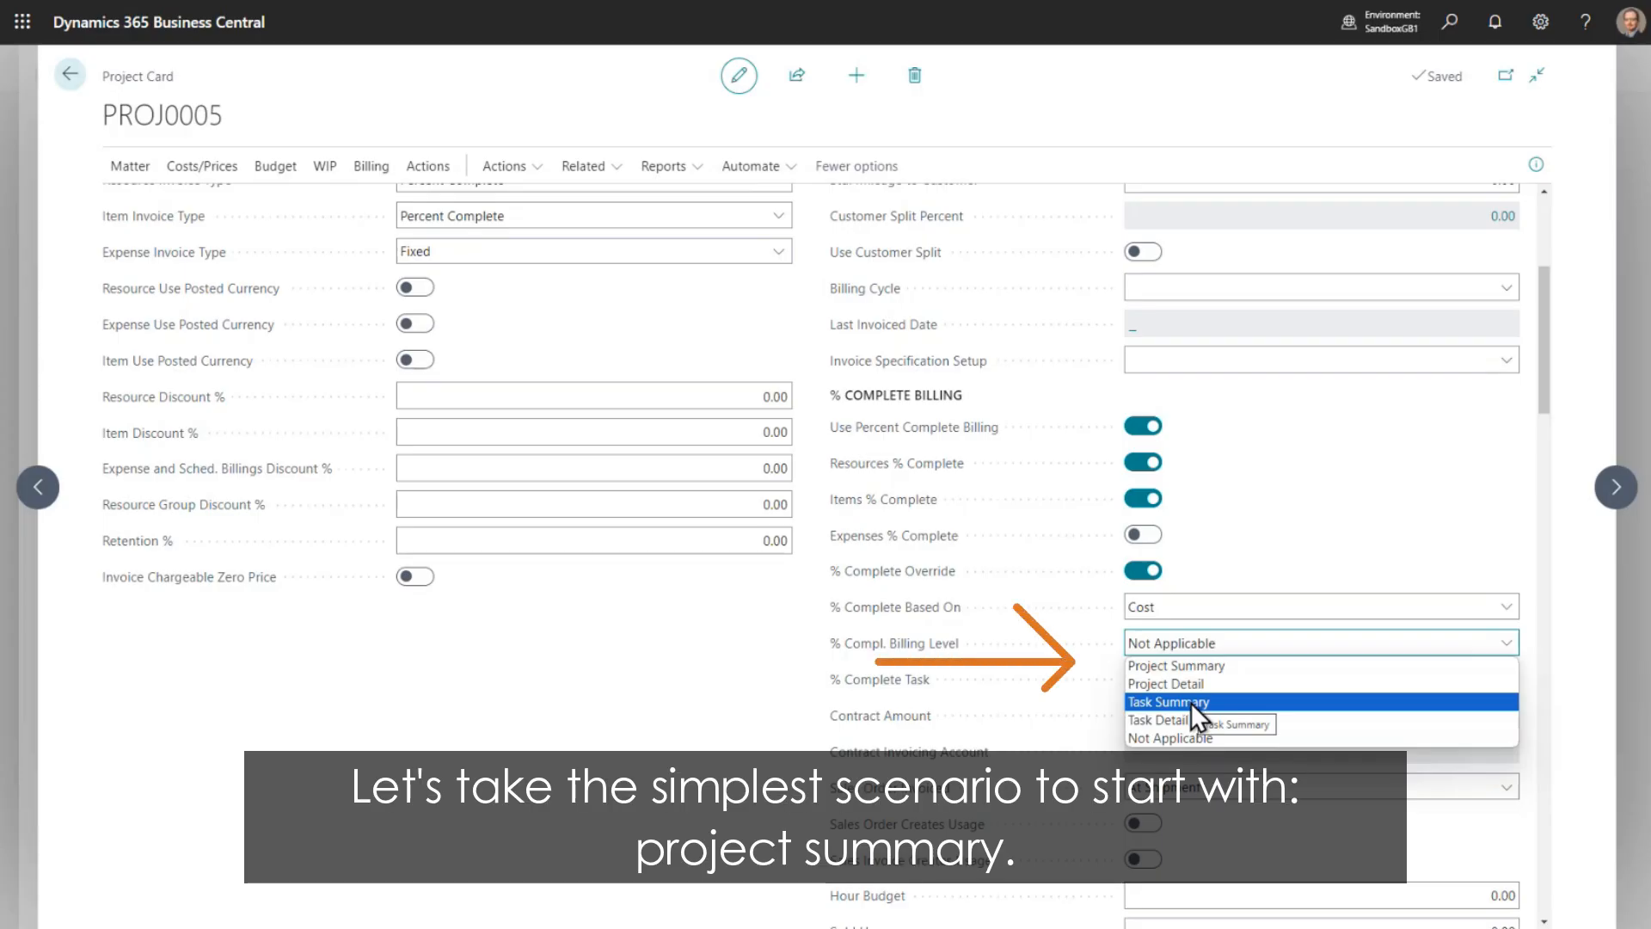
{"action": "left_click", "coordinate": [1204, 668]}
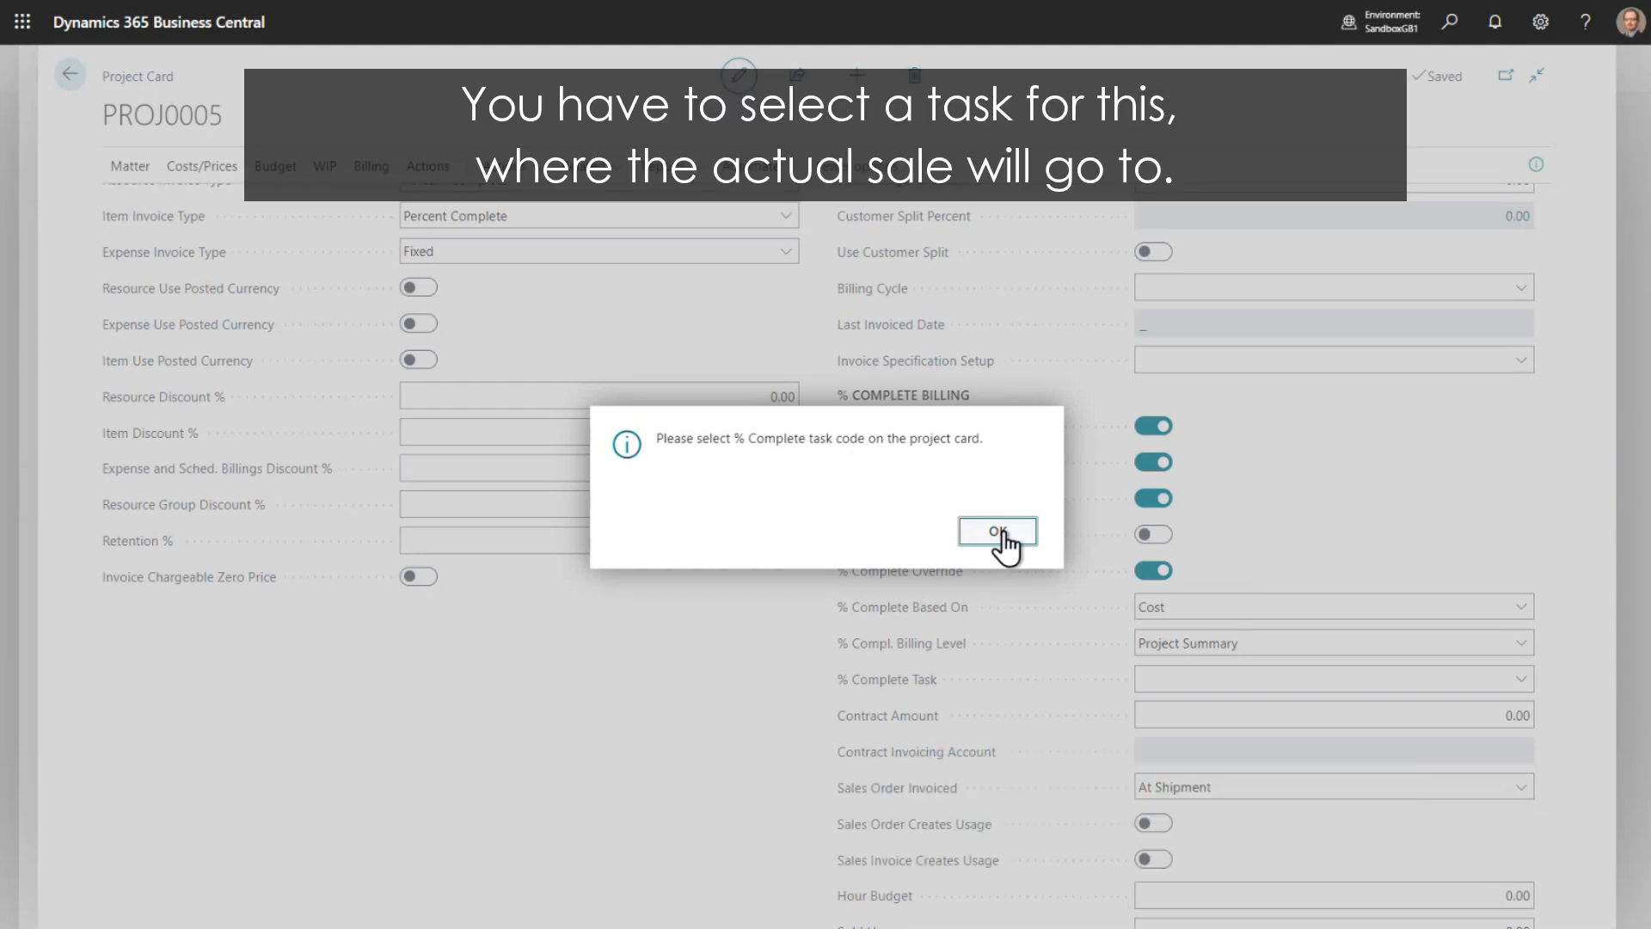
{"action": "left_click", "coordinate": [998, 531]}
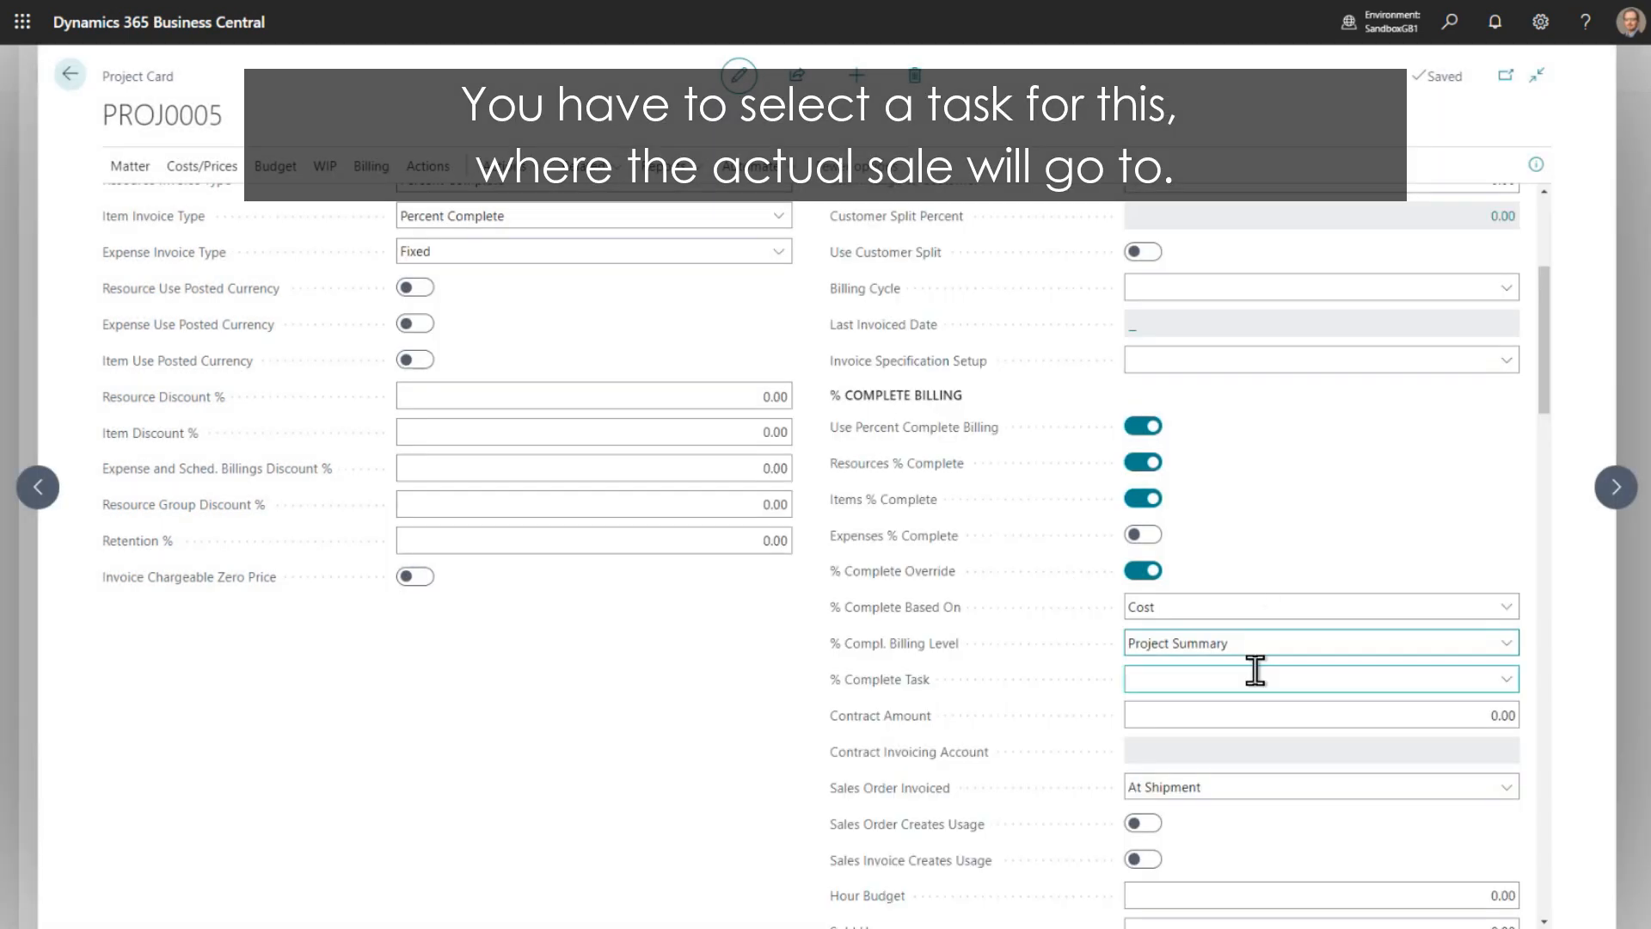
{"action": "left_click", "coordinate": [1505, 680]}
{"action": "left_click", "coordinate": [1183, 817]}
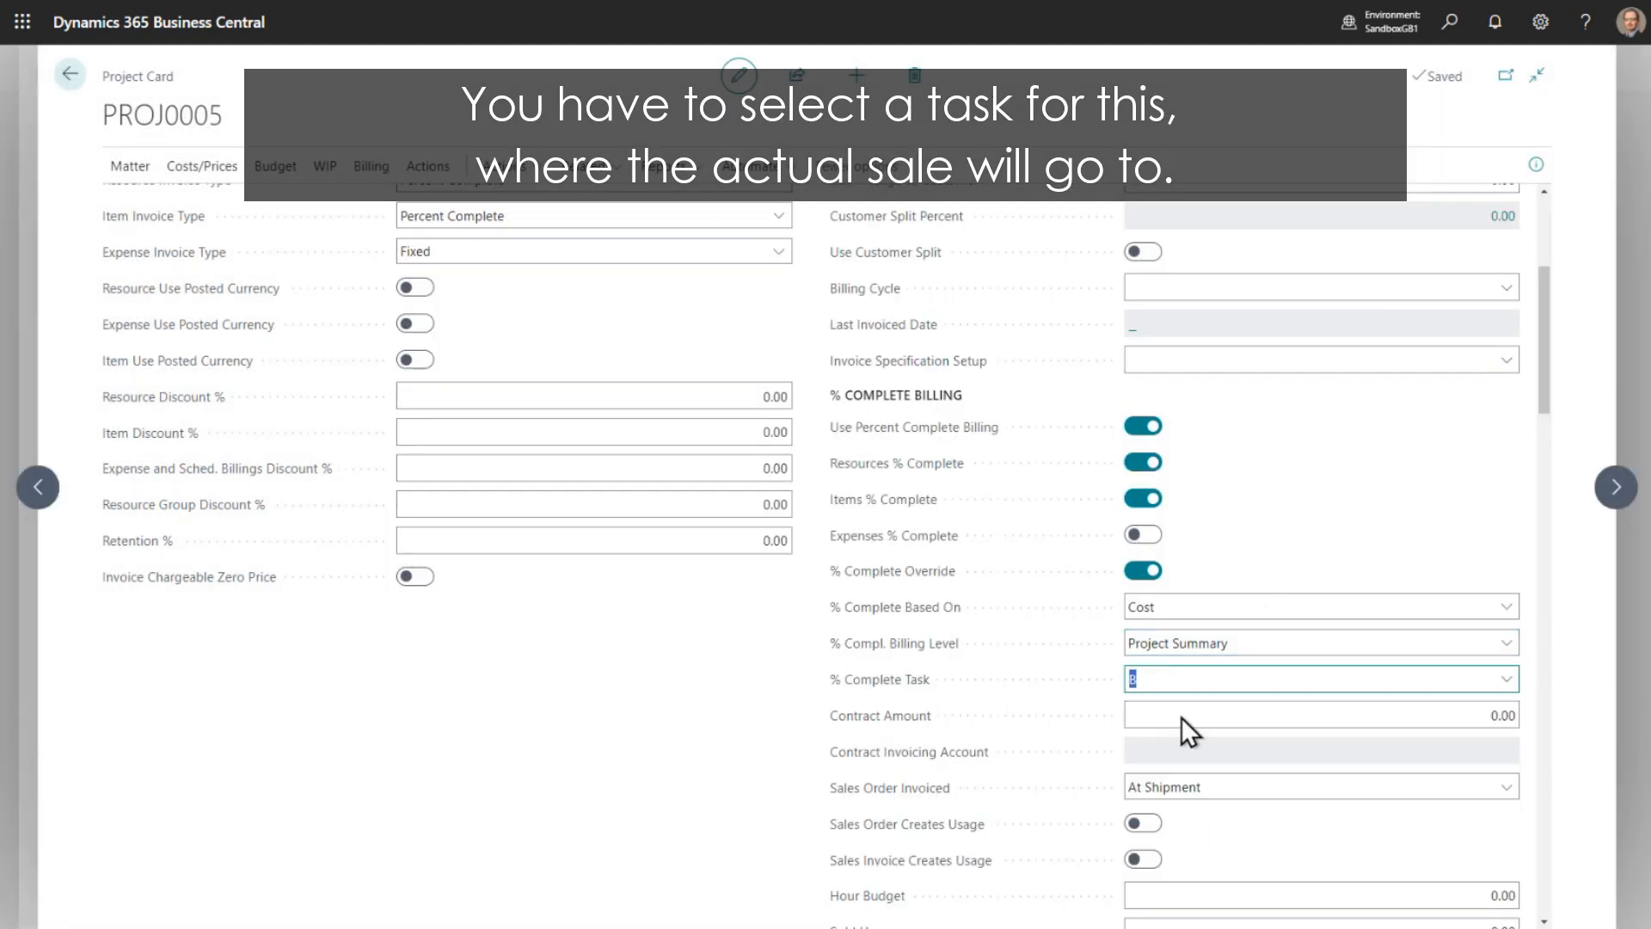
- Enter a contract amount of 10,000 and look up the accounts available for contract invoicing
{"action": "left_click", "coordinate": [1182, 717]}
{"action": "mouse_move", "coordinate": [931, 719]}
{"action": "type", "text": "10000"}
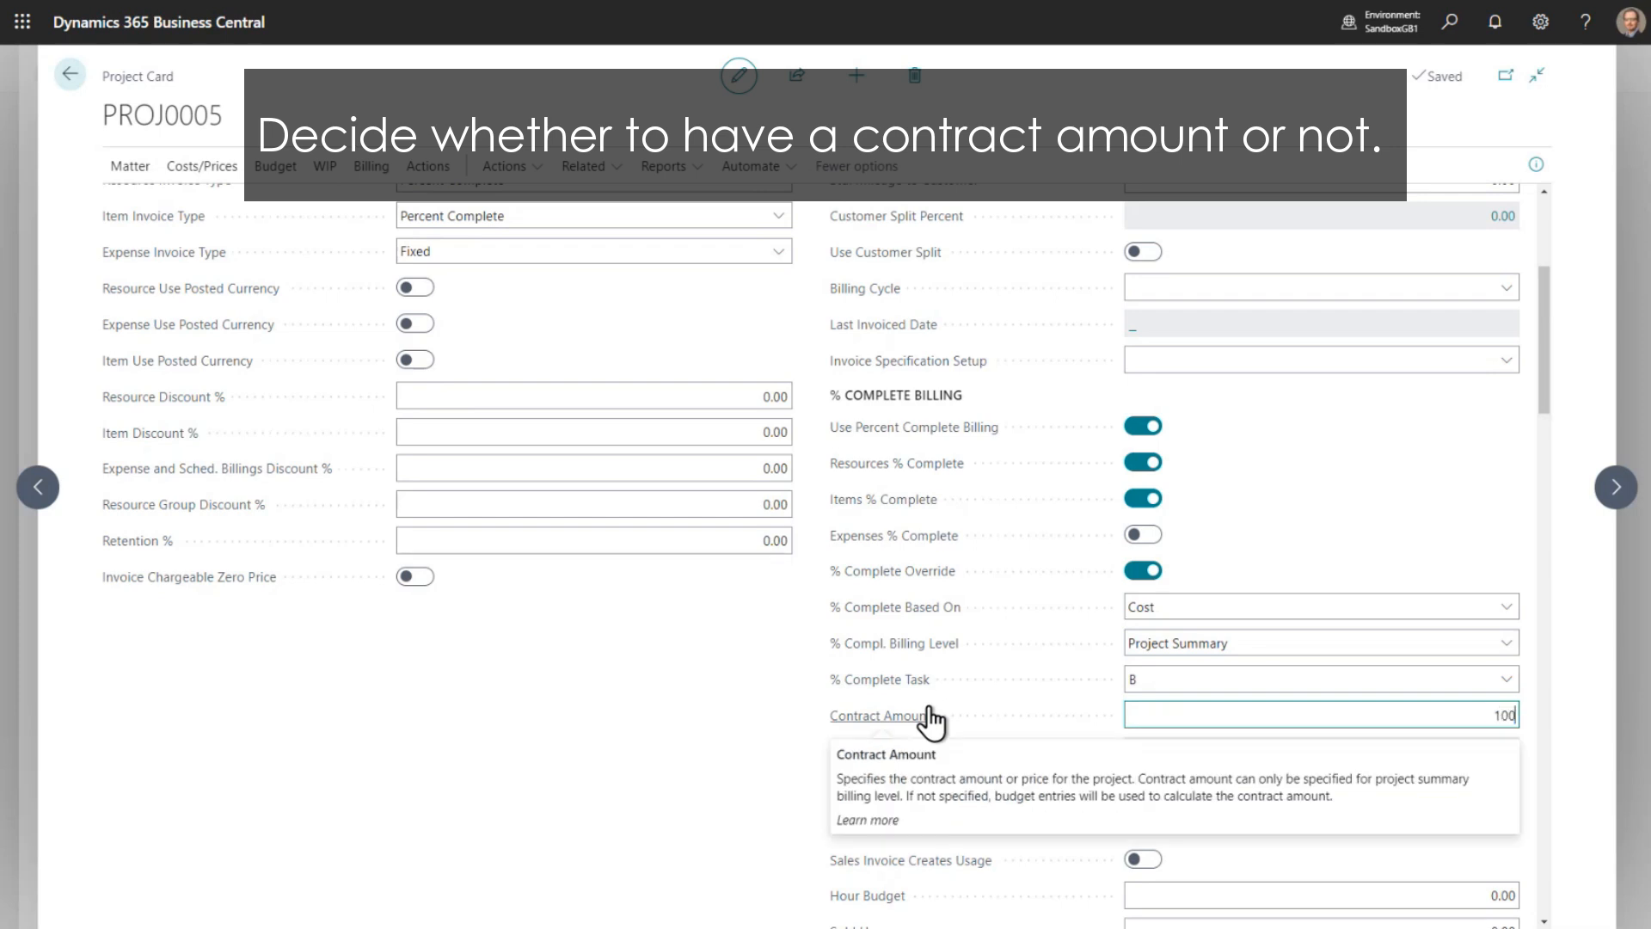
{"action": "key", "text": "Tab"}
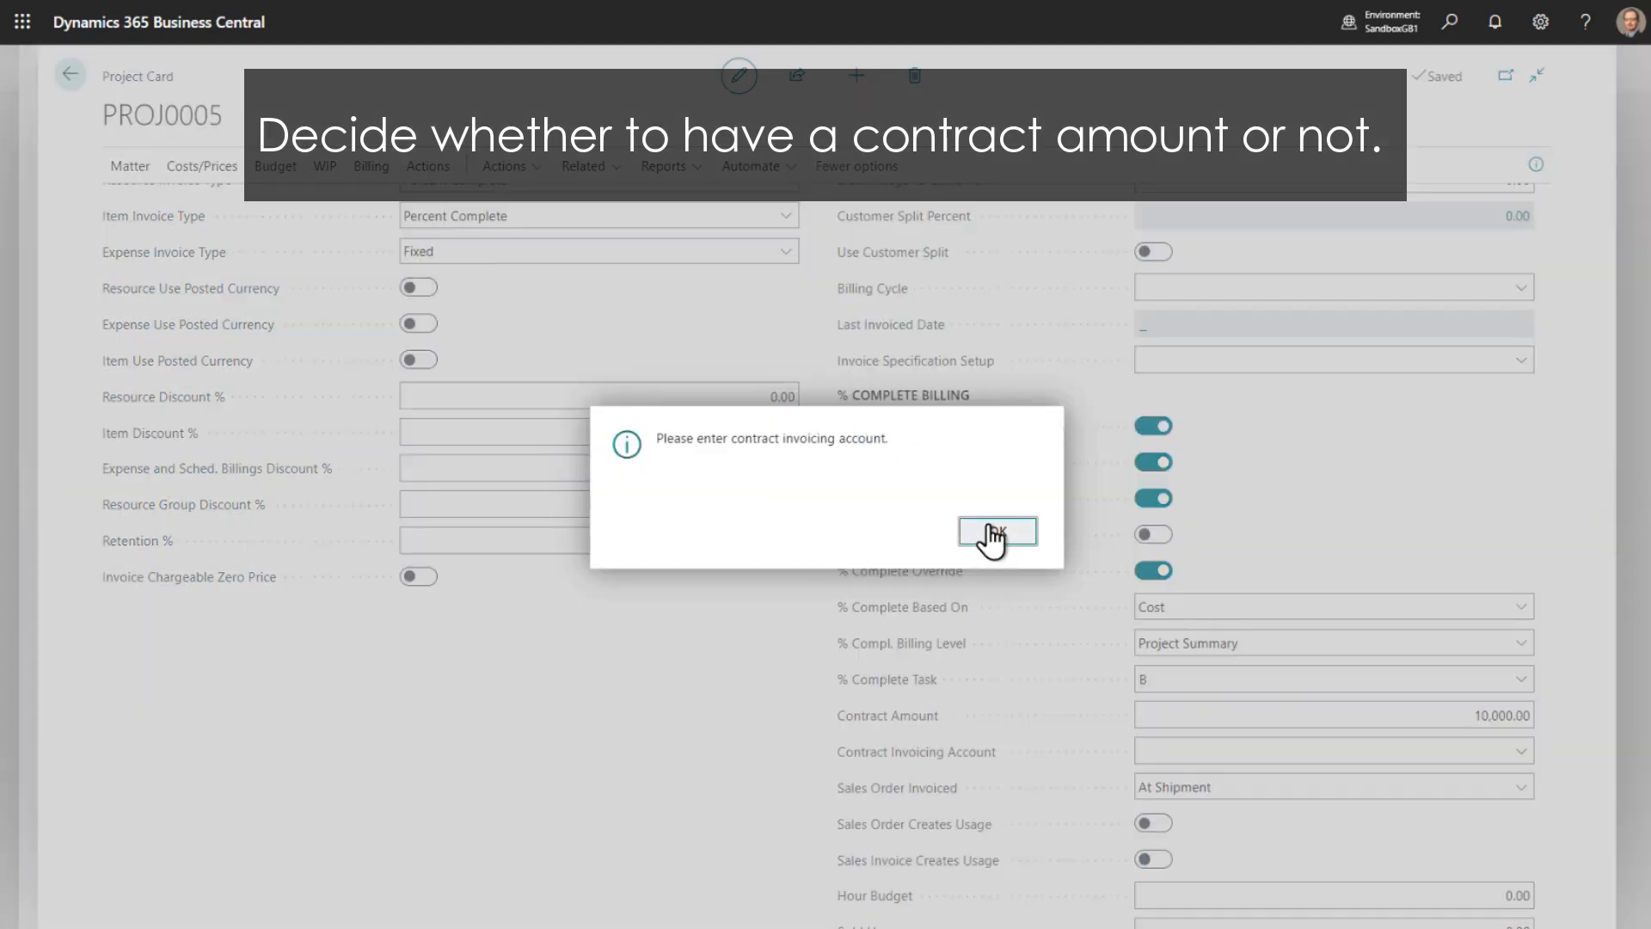
{"action": "left_click", "coordinate": [994, 531]}
{"action": "left_click", "coordinate": [1504, 749]}
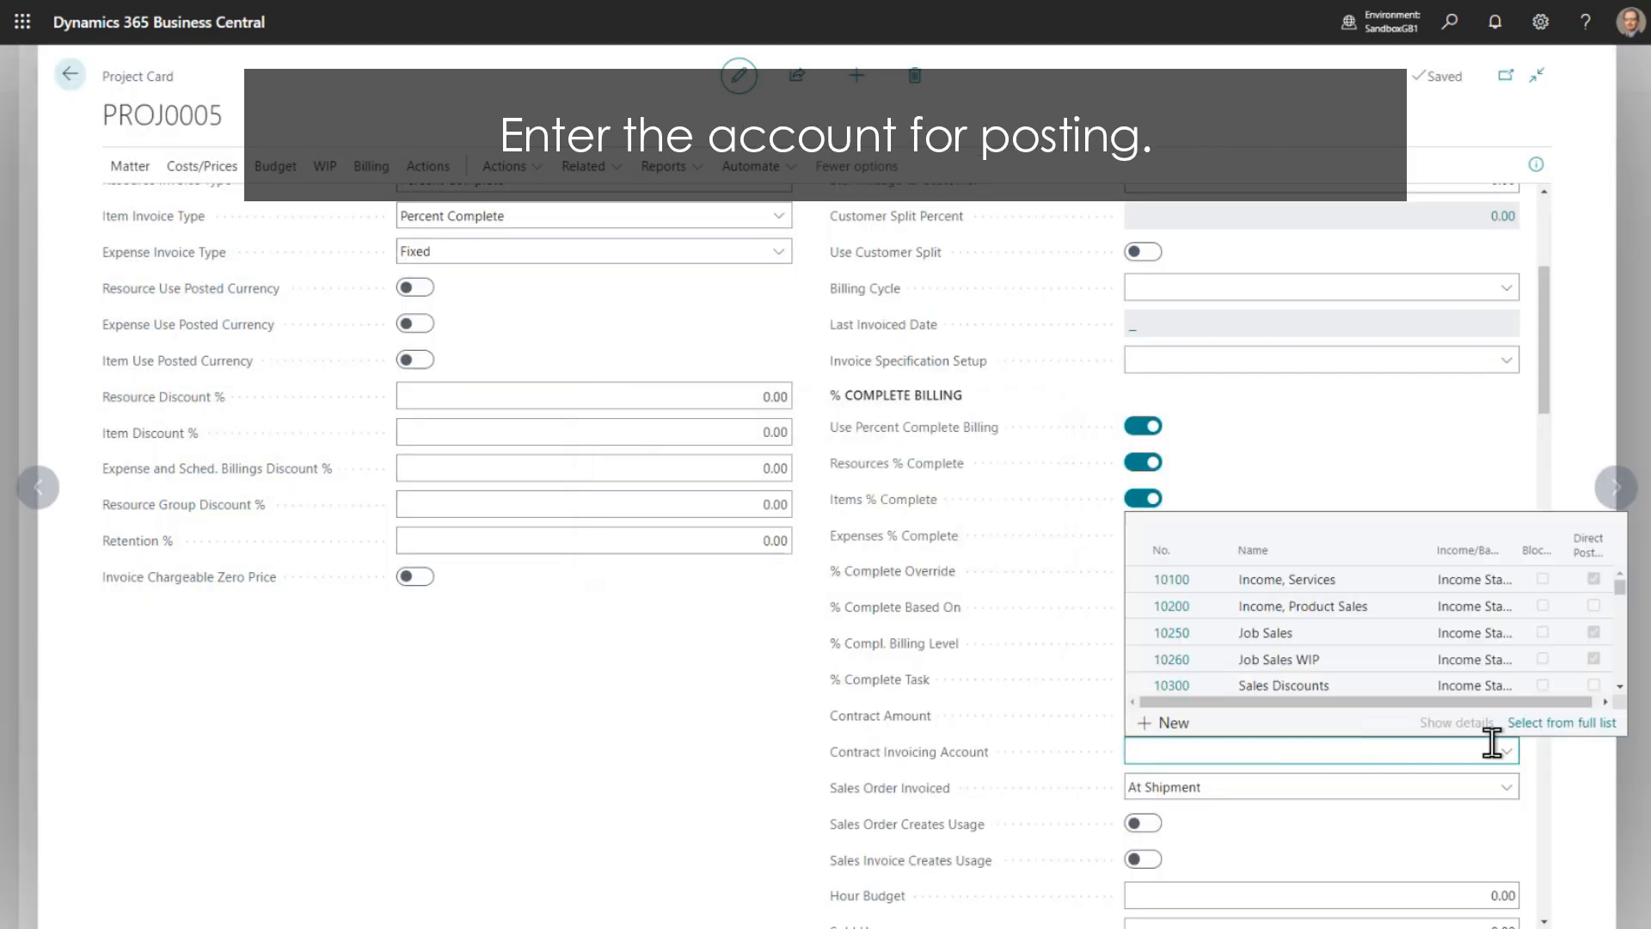
- Clear the contract amount from the percent complete billing settings
{"action": "left_click", "coordinate": [1329, 714]}
{"action": "left_click", "coordinate": [1329, 714]}
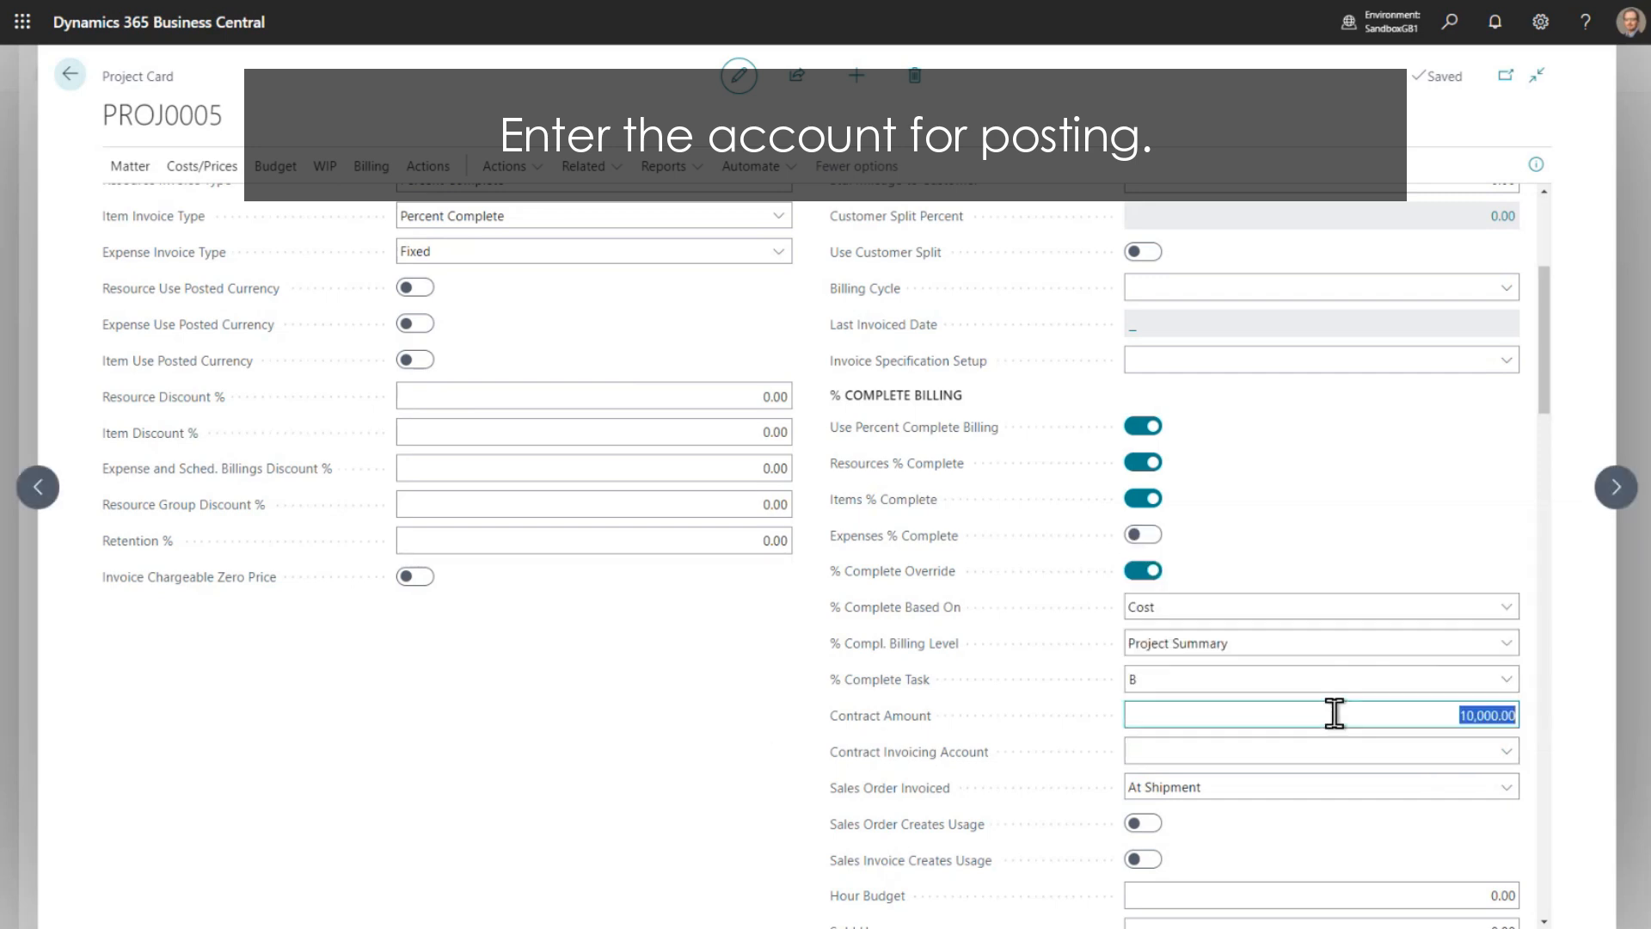
{"action": "key", "text": "Delete"}
{"action": "left_click", "coordinate": [1329, 550]}
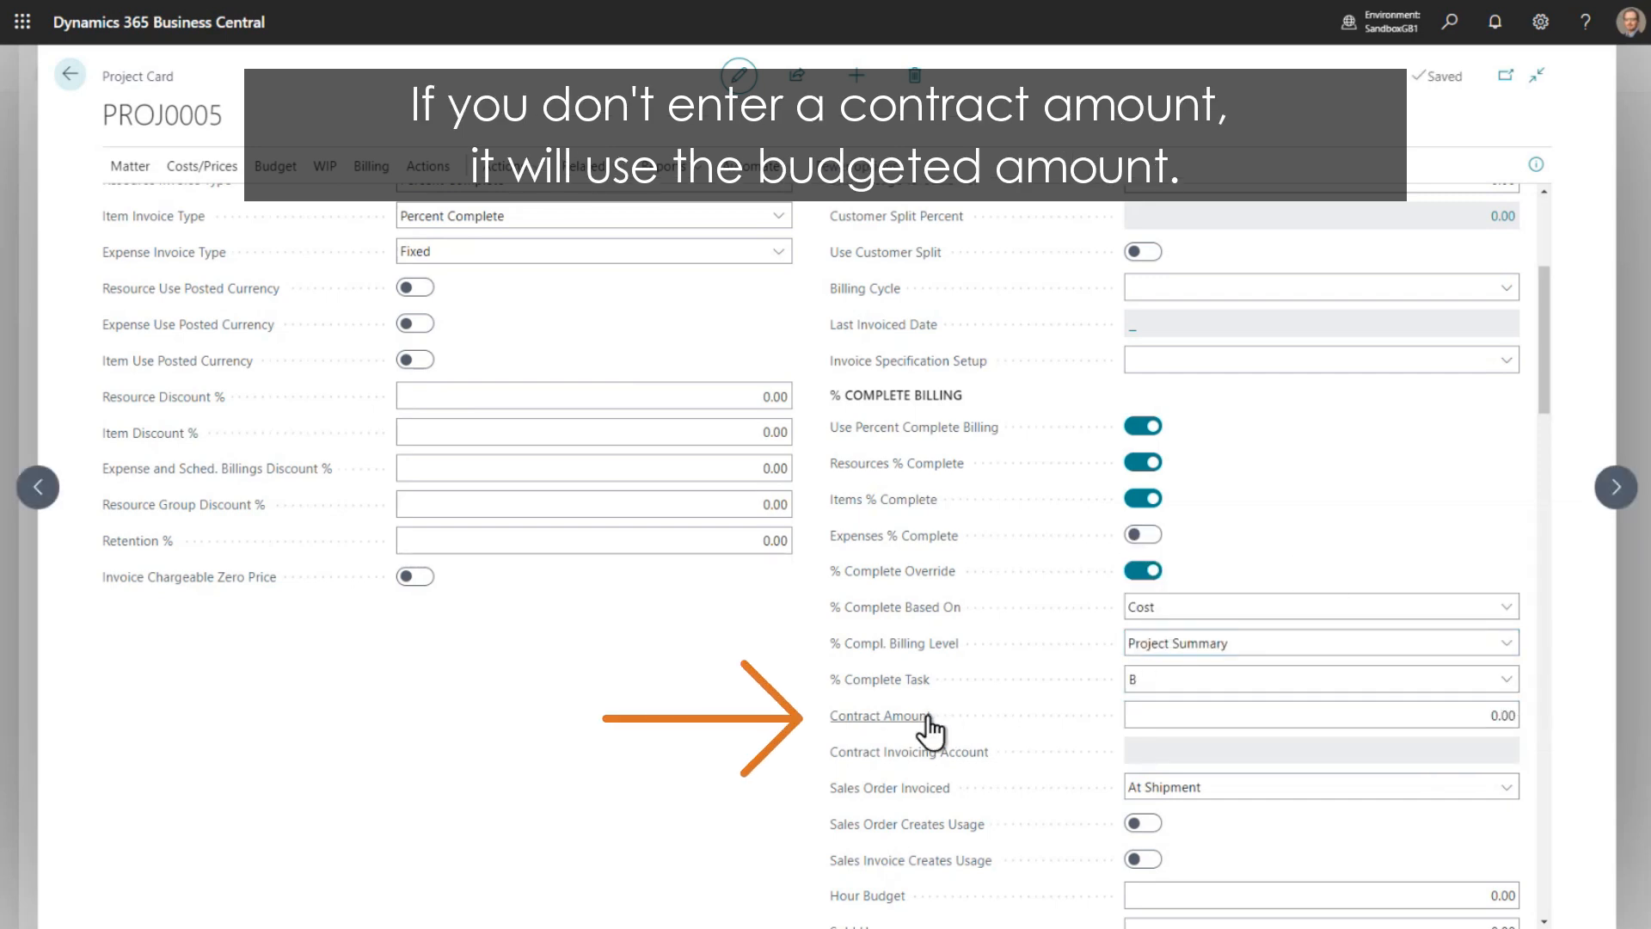
- Open the project's budget matrix, set the type to Resource and choose the first person in the resource lookup
{"action": "mouse_move", "coordinate": [929, 729]}
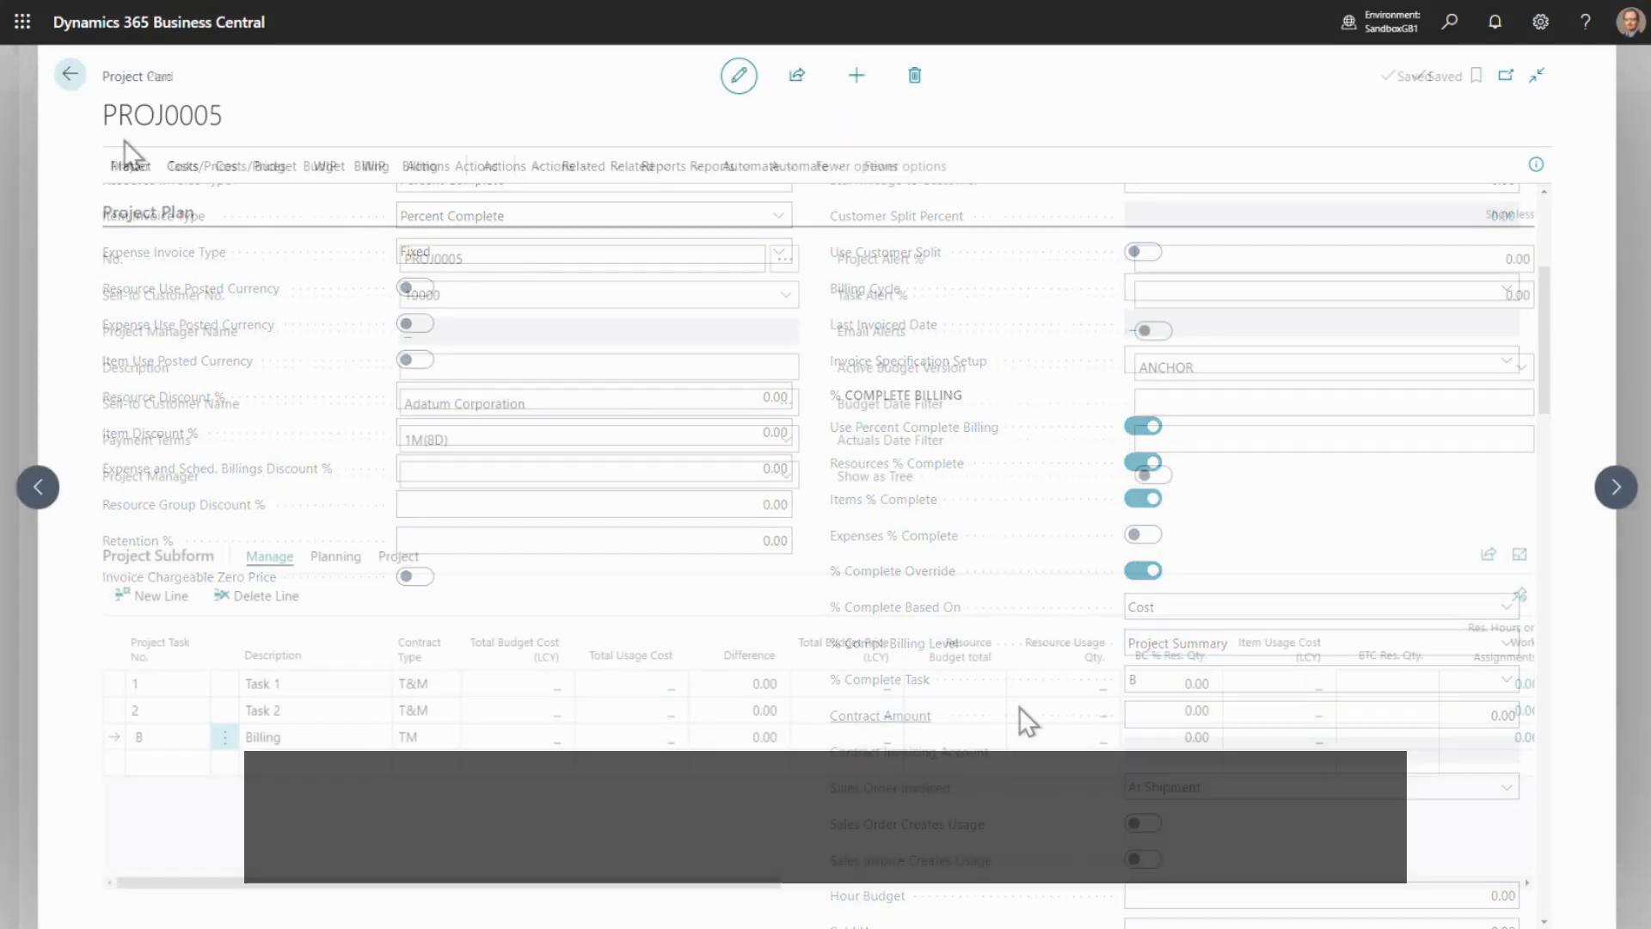
{"action": "left_click", "coordinate": [309, 166]}
{"action": "left_click", "coordinate": [176, 207]}
{"action": "left_click", "coordinate": [779, 292]}
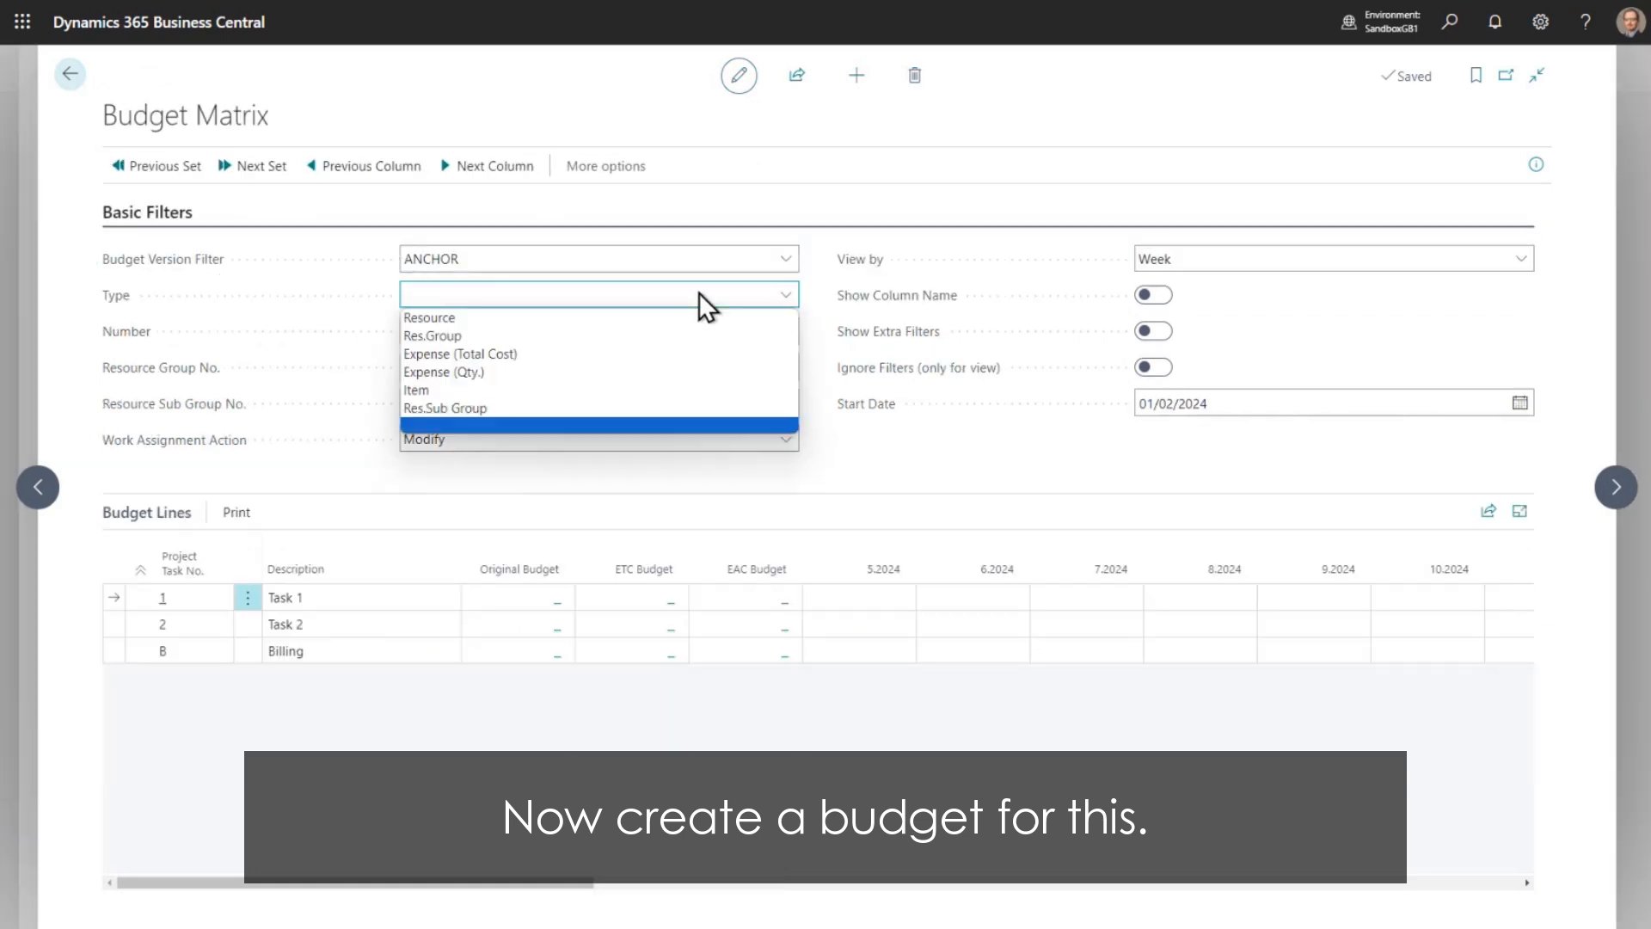
{"action": "left_click", "coordinate": [482, 318]}
{"action": "left_click", "coordinate": [786, 331]}
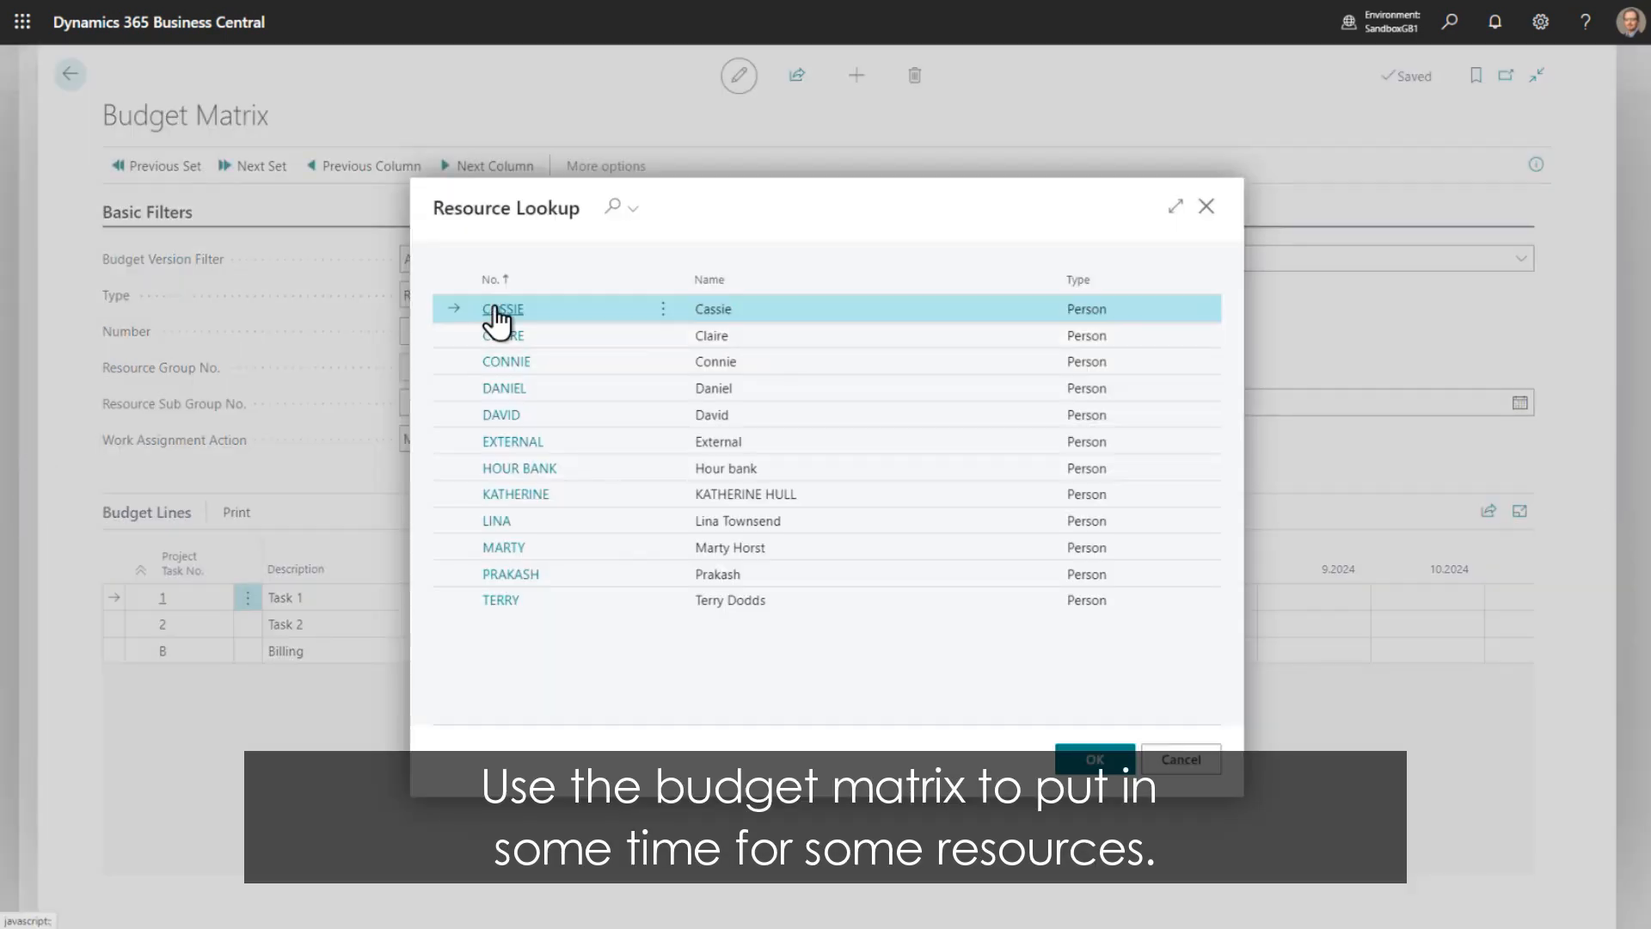
{"action": "left_click", "coordinate": [495, 311]}
- Budget 16 hours for Task 1 and 24 hours for Task 2 in week 5.2024
{"action": "left_click", "coordinate": [848, 597]}
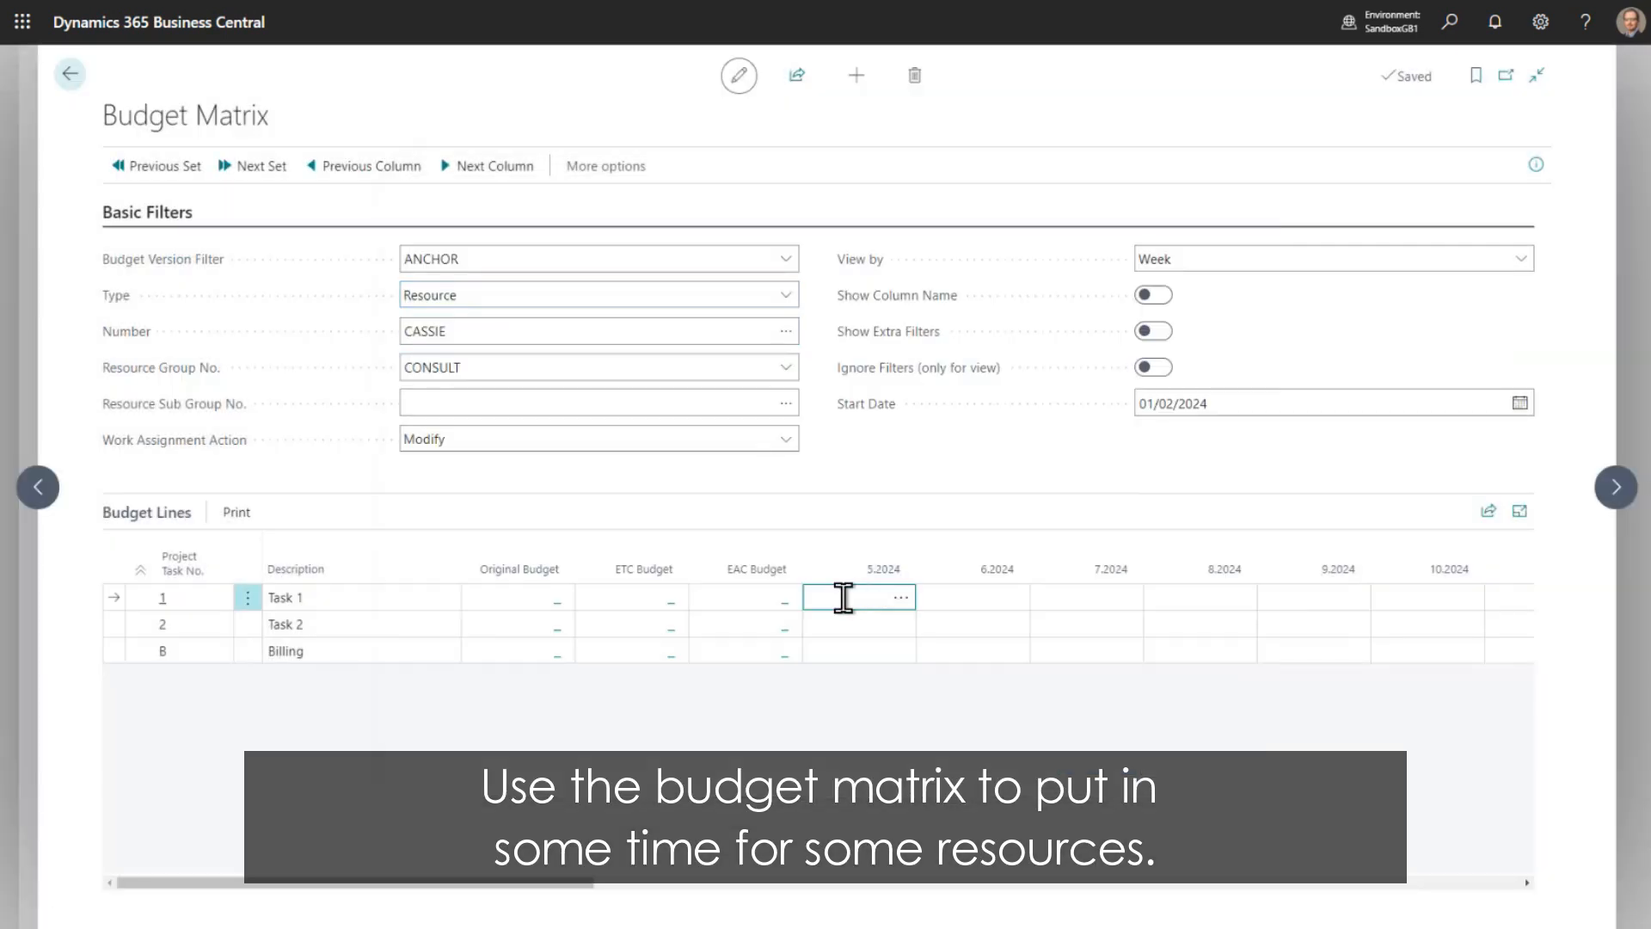
{"action": "type", "text": "16"}
{"action": "key", "text": "Return"}
{"action": "type", "text": "24"}
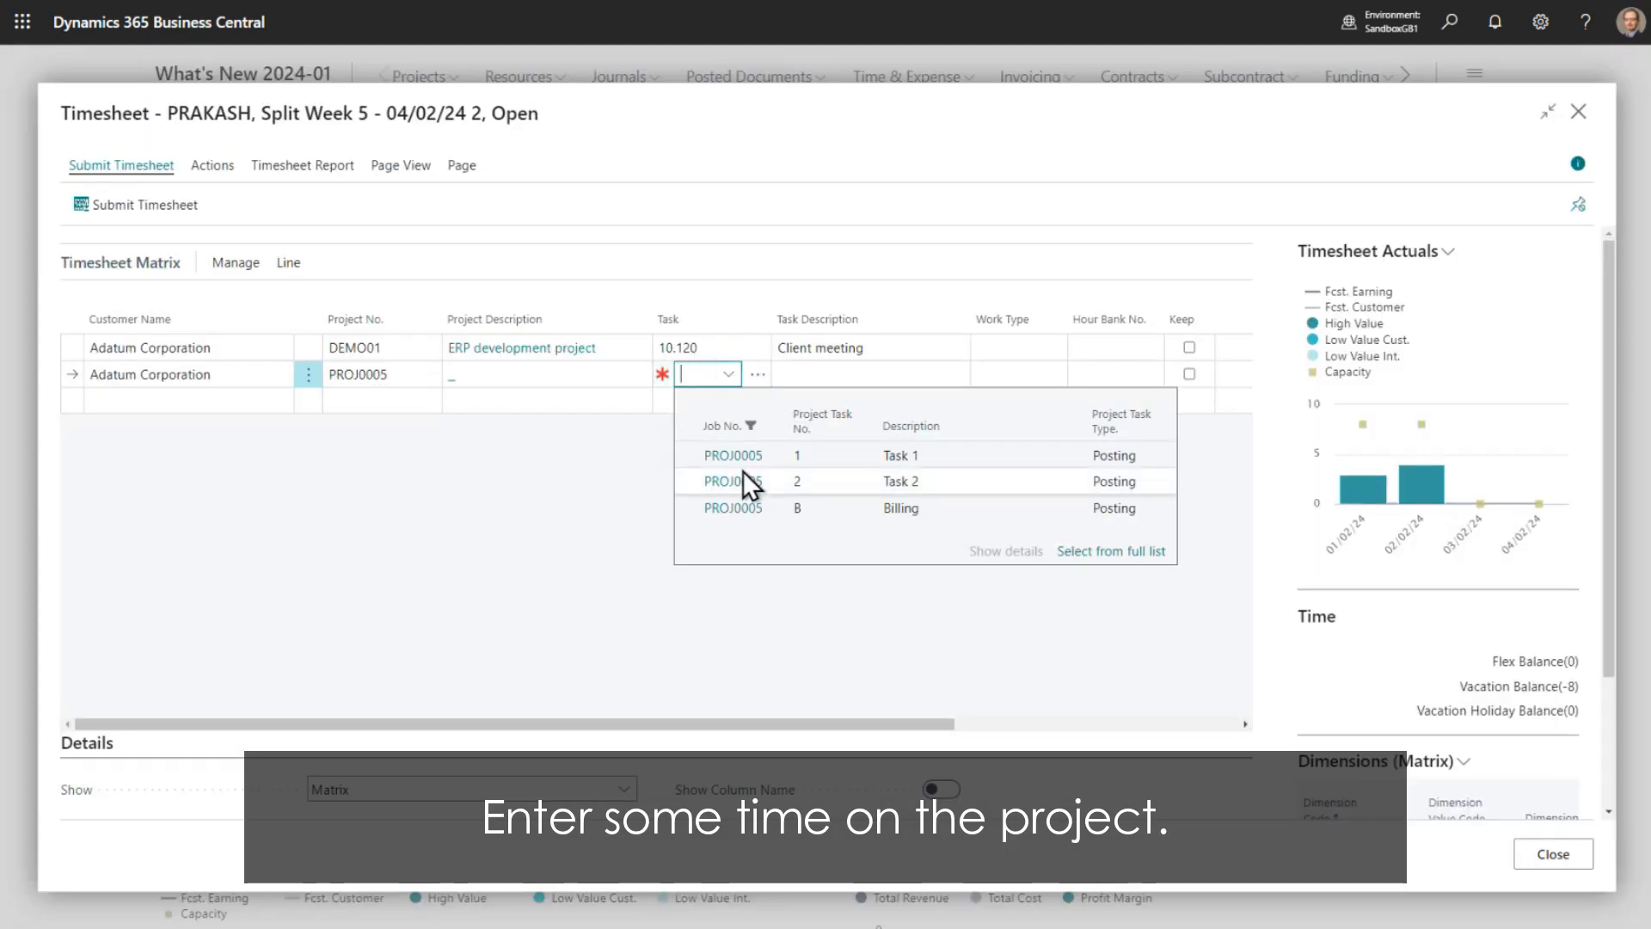
- Assign task 1 to the PROJ0005 timesheet line and enter 5 hours on 01/02/24
{"action": "left_click", "coordinate": [740, 457]}
{"action": "left_click", "coordinate": [1578, 164]}
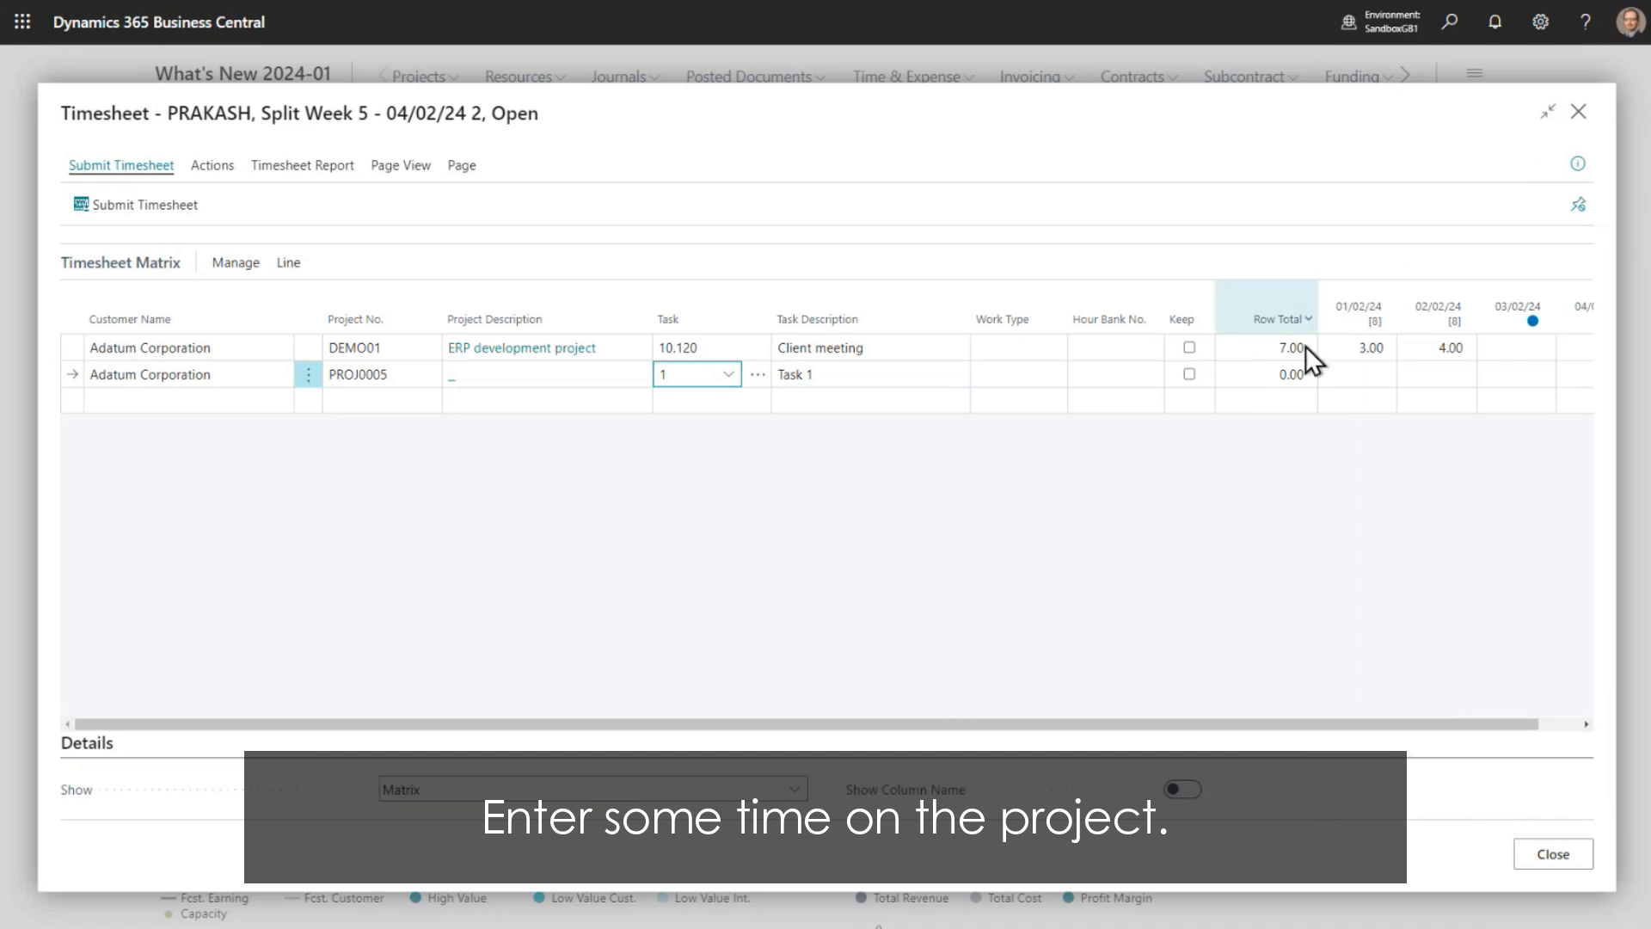
{"action": "left_click", "coordinate": [1346, 374]}
{"action": "type", "text": "5"}
{"action": "left_click", "coordinate": [1163, 148]}
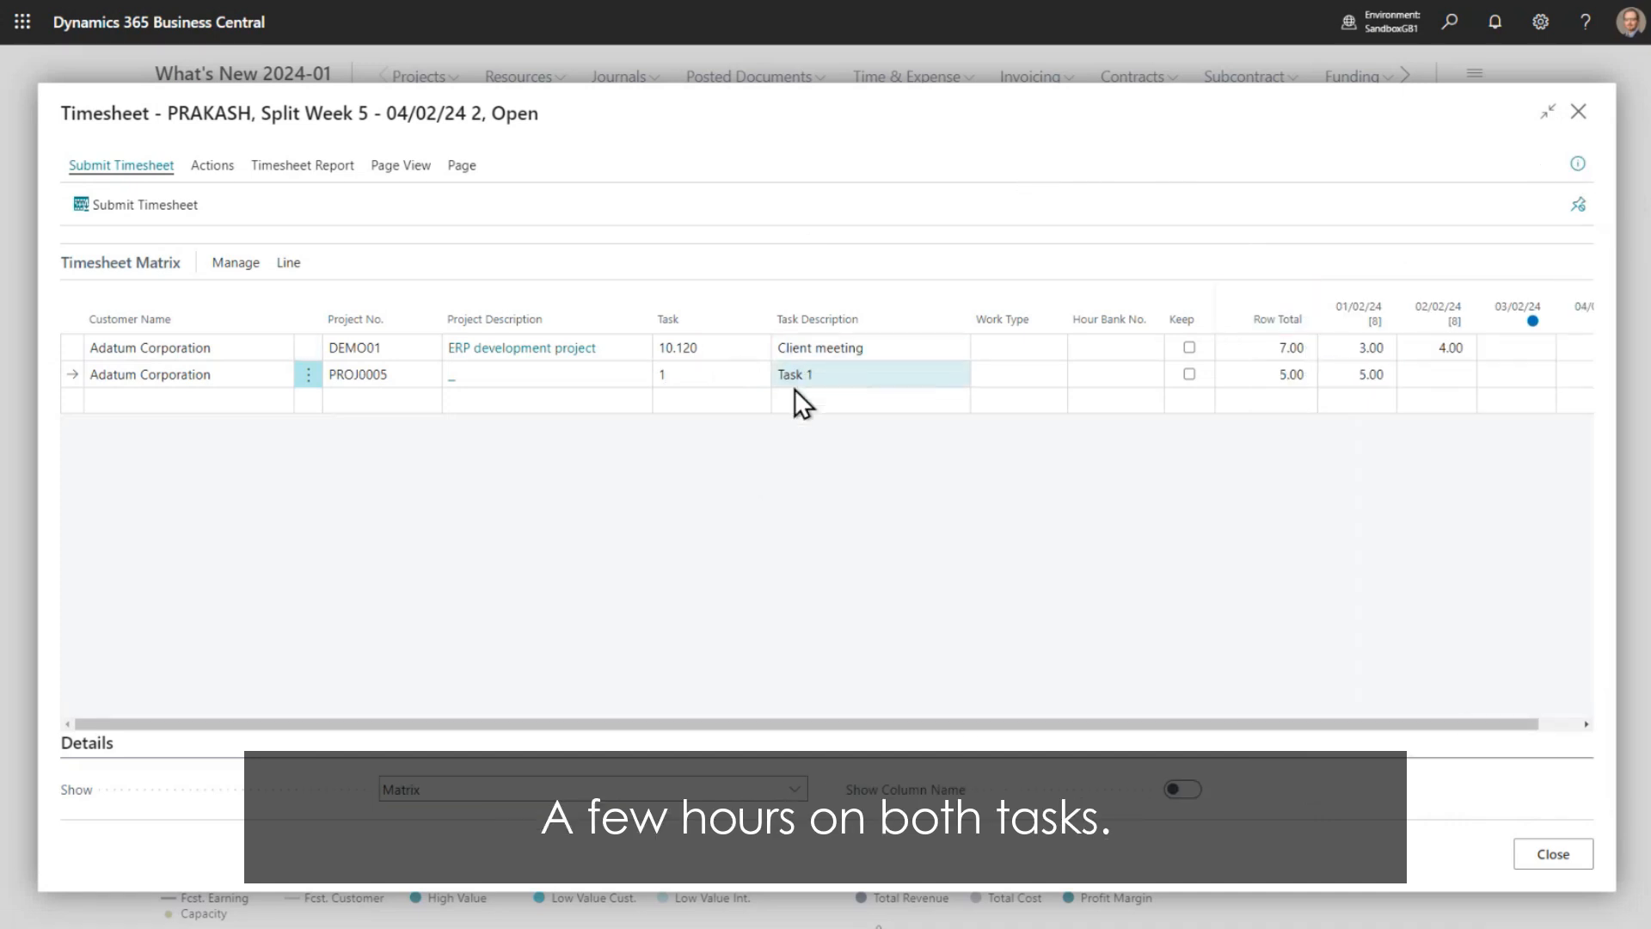
- Add a second timesheet line for PROJ0005 with task 2 and enter 5 hours on 01/02/24
{"action": "left_click", "coordinate": [358, 397]}
{"action": "key", "text": "F8"}
{"action": "key", "text": "Tab"}
{"action": "type", "text": "2"}
{"action": "key", "text": "Tab"}
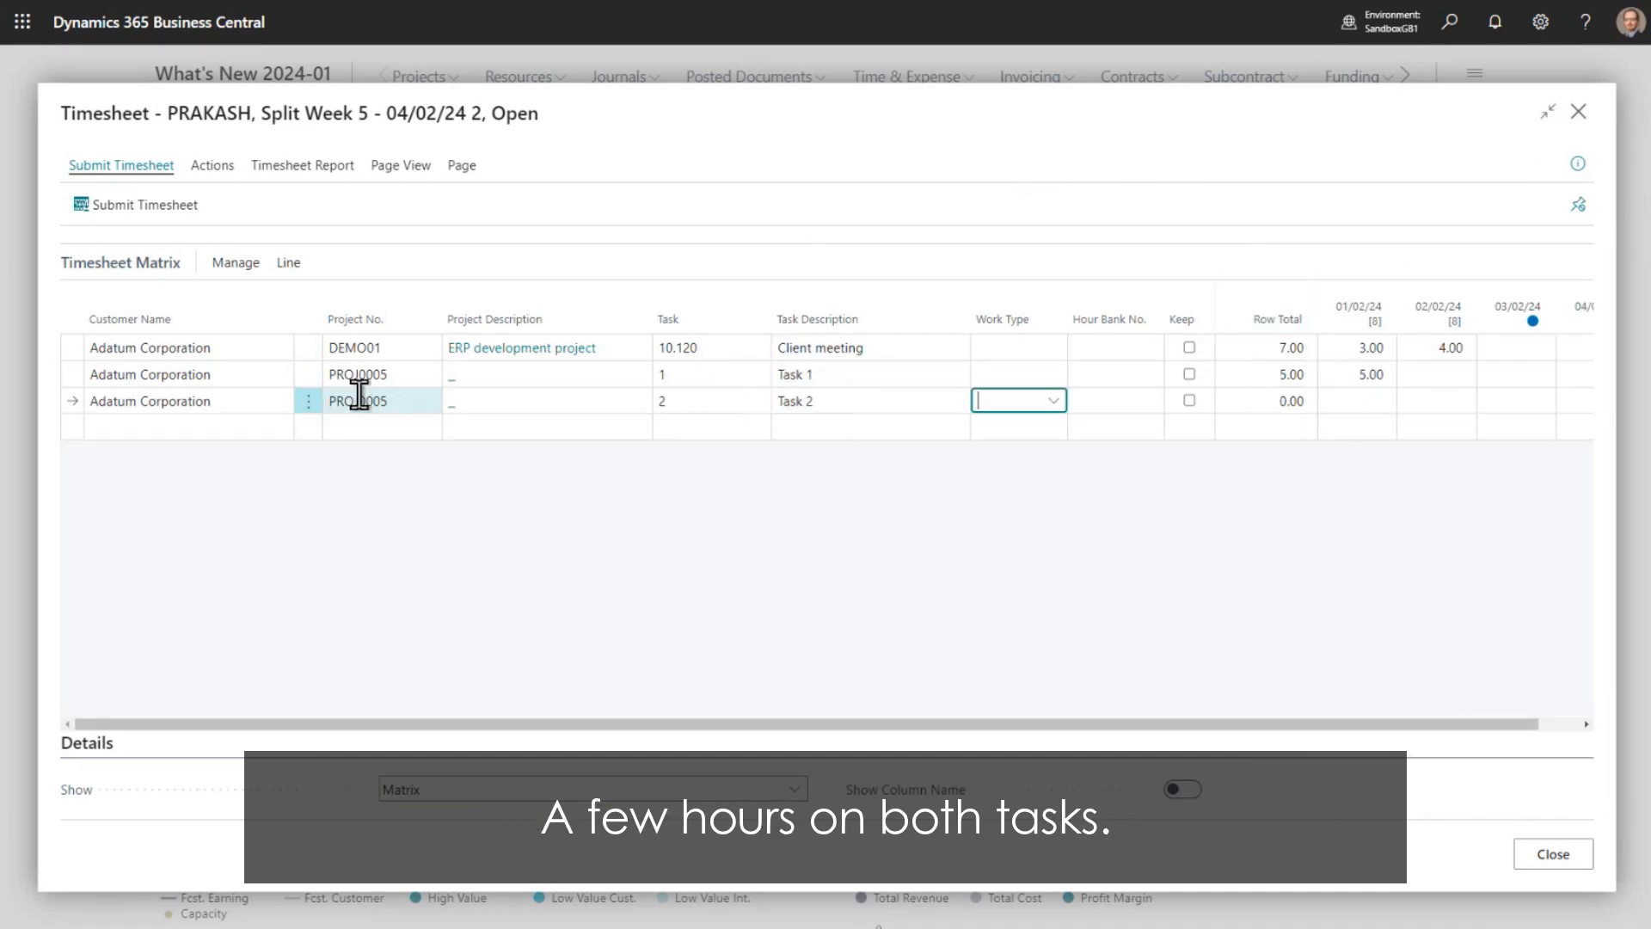
{"action": "key", "text": "Tab"}
{"action": "key", "text": "Tab"}
{"action": "key", "text": "Tab"}
{"action": "type", "text": "5"}
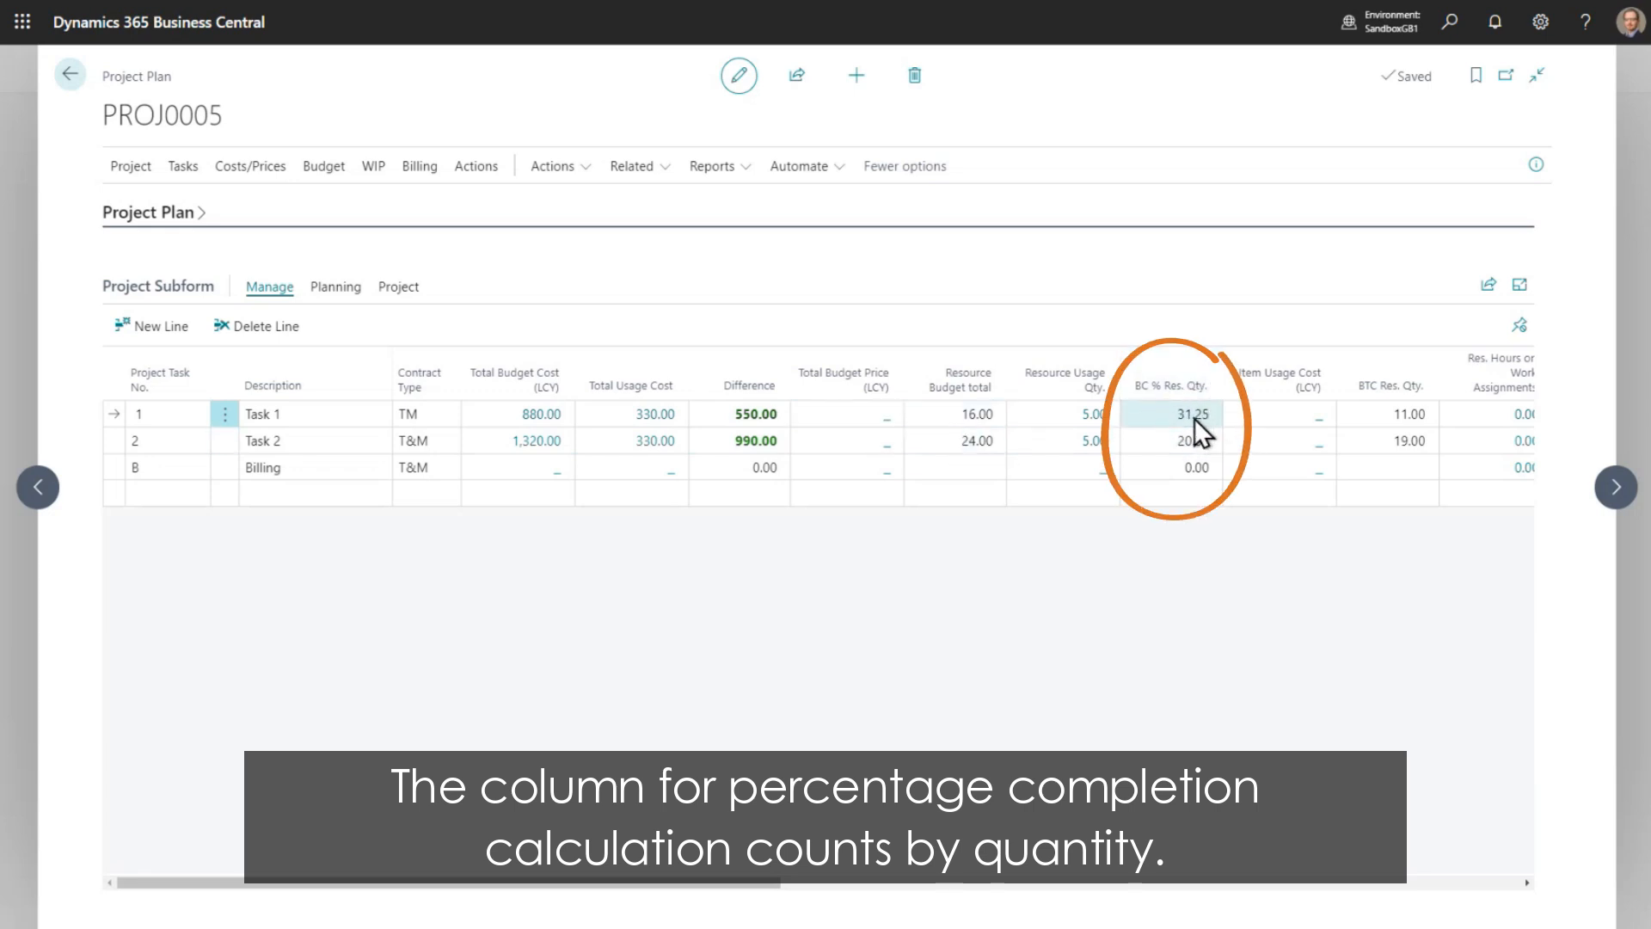
- Open percent complete billing from the PROJ0005 project plan and calculate the percent complete with calculation date 01/02/2024
{"action": "left_click", "coordinate": [421, 171]}
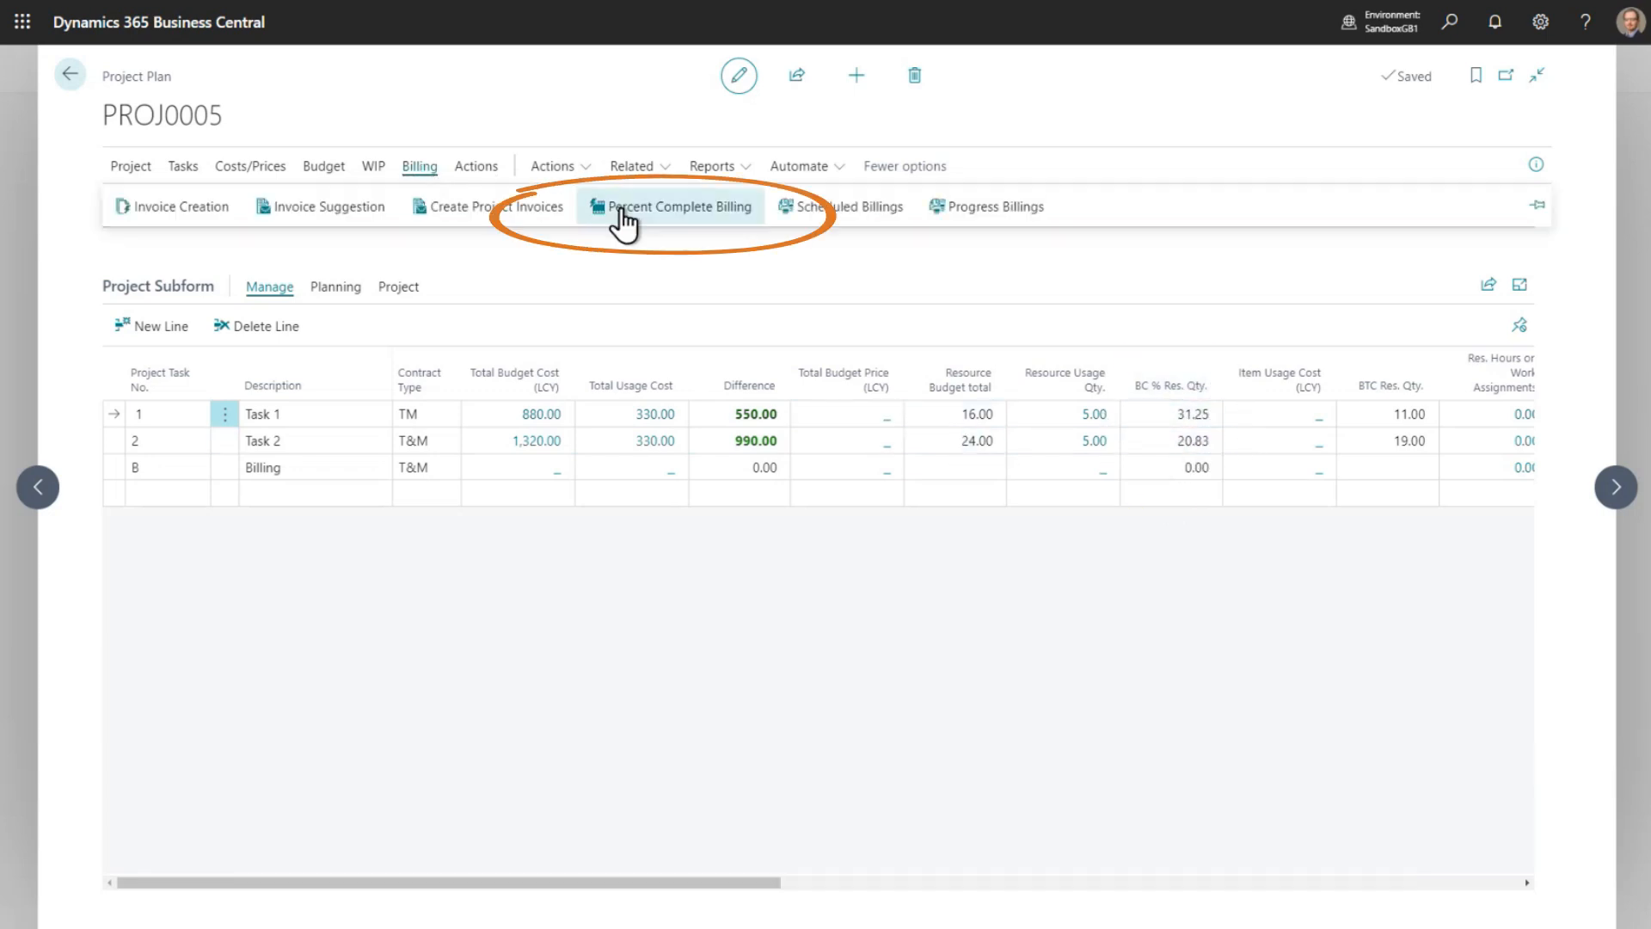
{"action": "left_click", "coordinate": [726, 219]}
{"action": "left_click", "coordinate": [499, 104]}
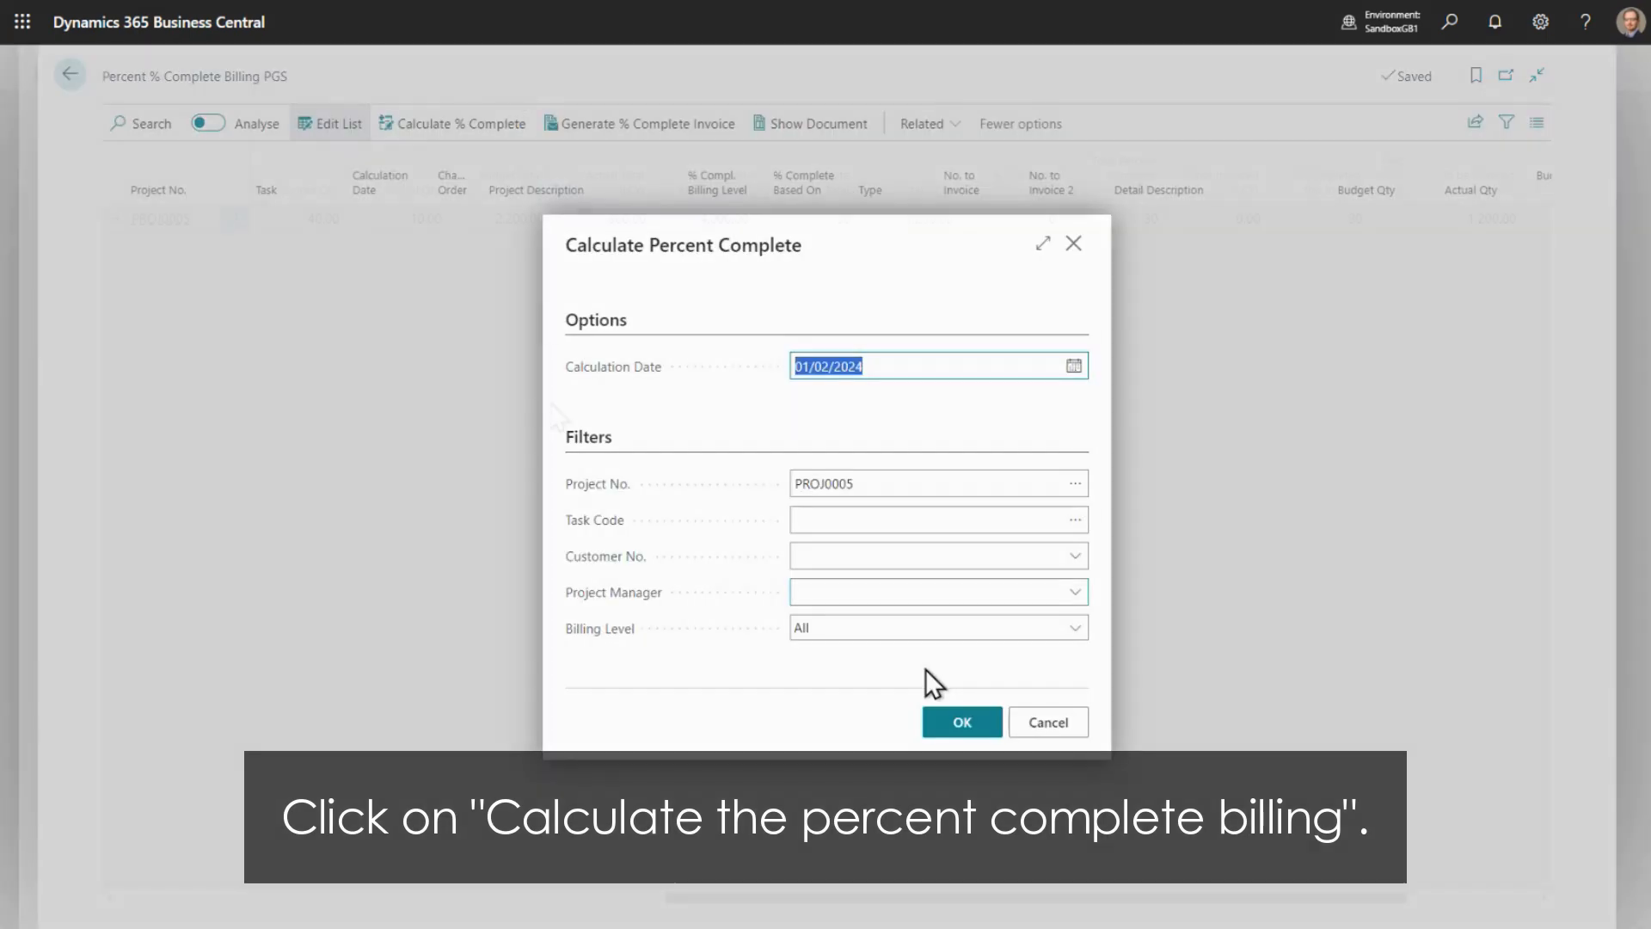
{"action": "left_click", "coordinate": [963, 721]}
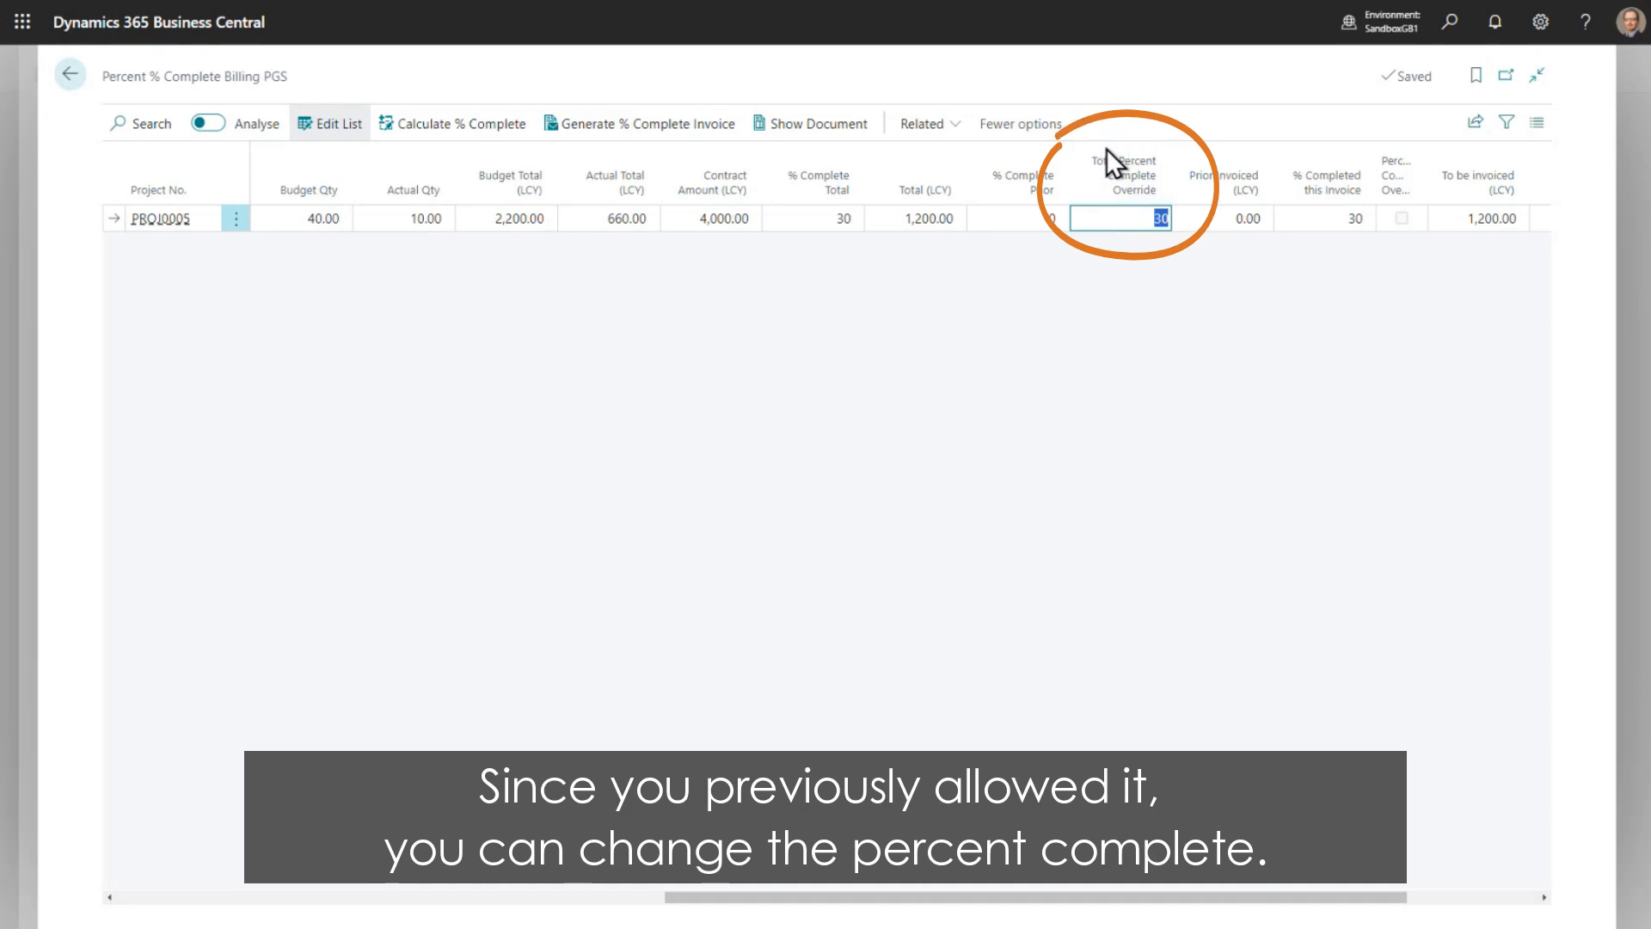
- Override the total percent complete to 27 and generate the percent complete invoice with posting date 01/02/2024
{"action": "type", "text": "27"}
{"action": "left_click", "coordinate": [1122, 85]}
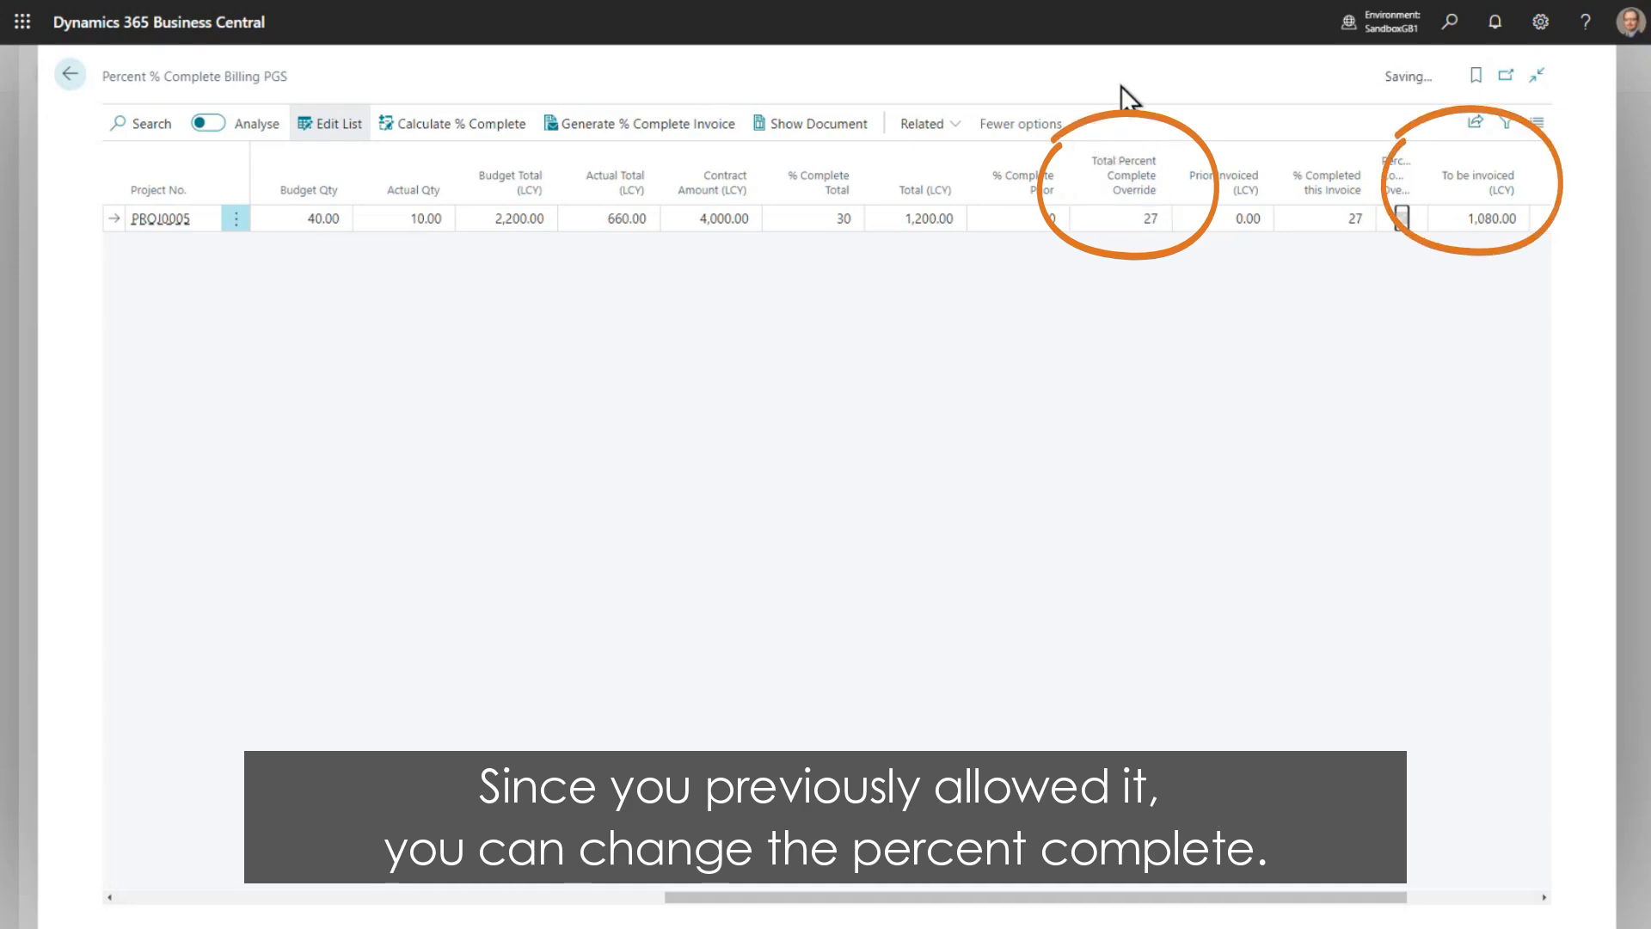
{"action": "left_click", "coordinate": [576, 125]}
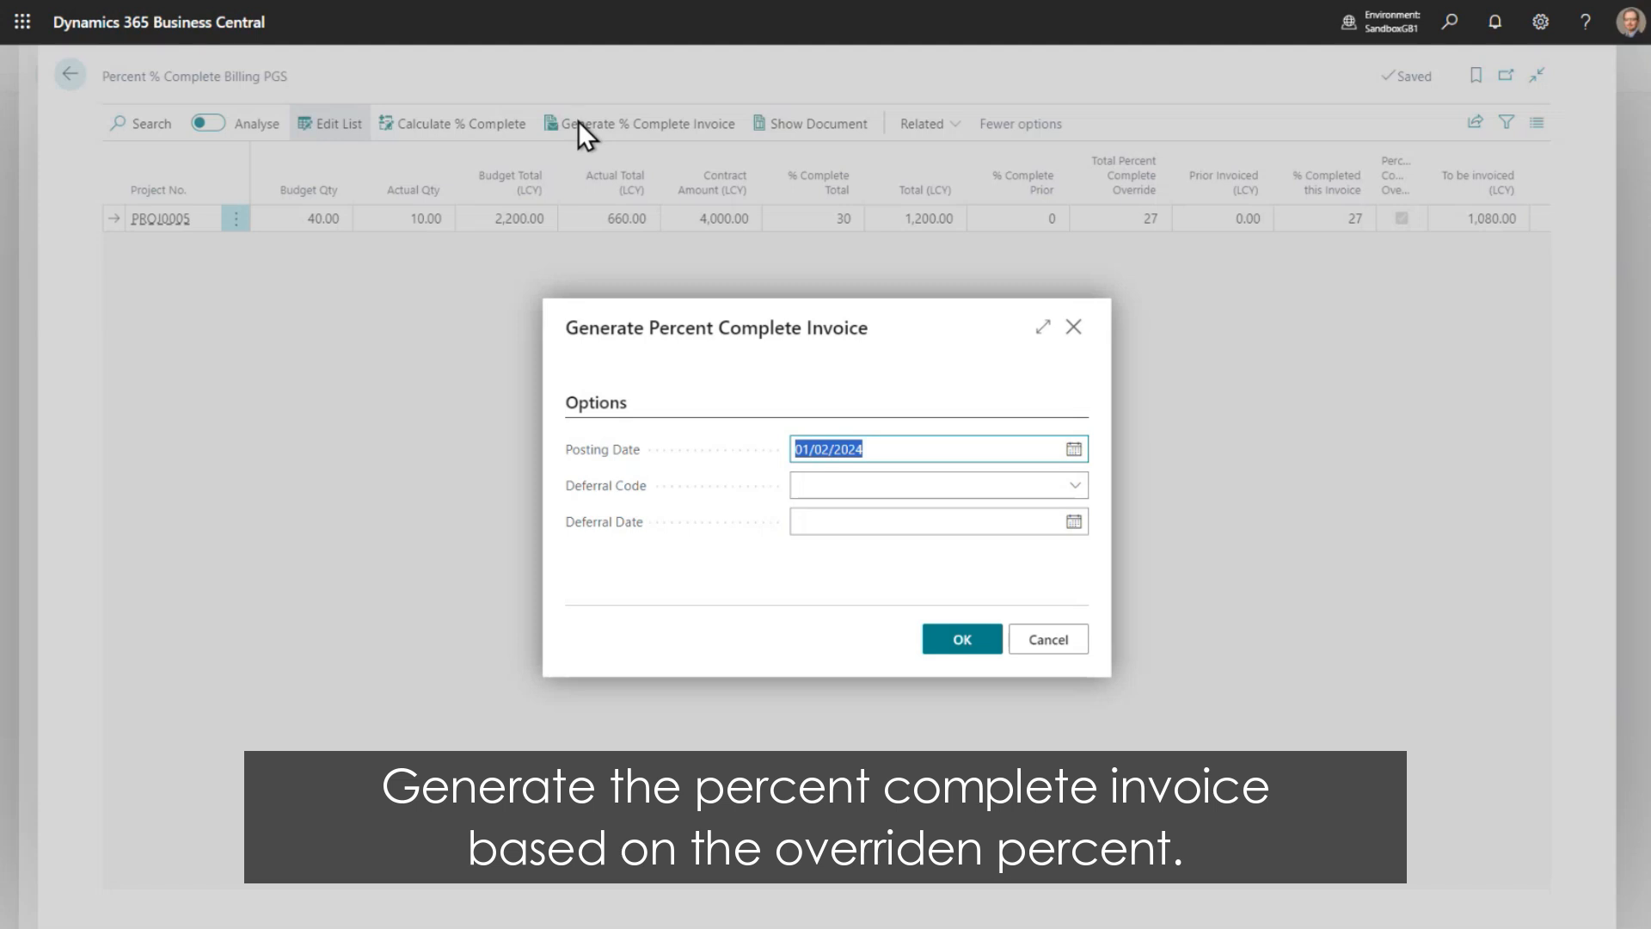
{"action": "left_click", "coordinate": [969, 663]}
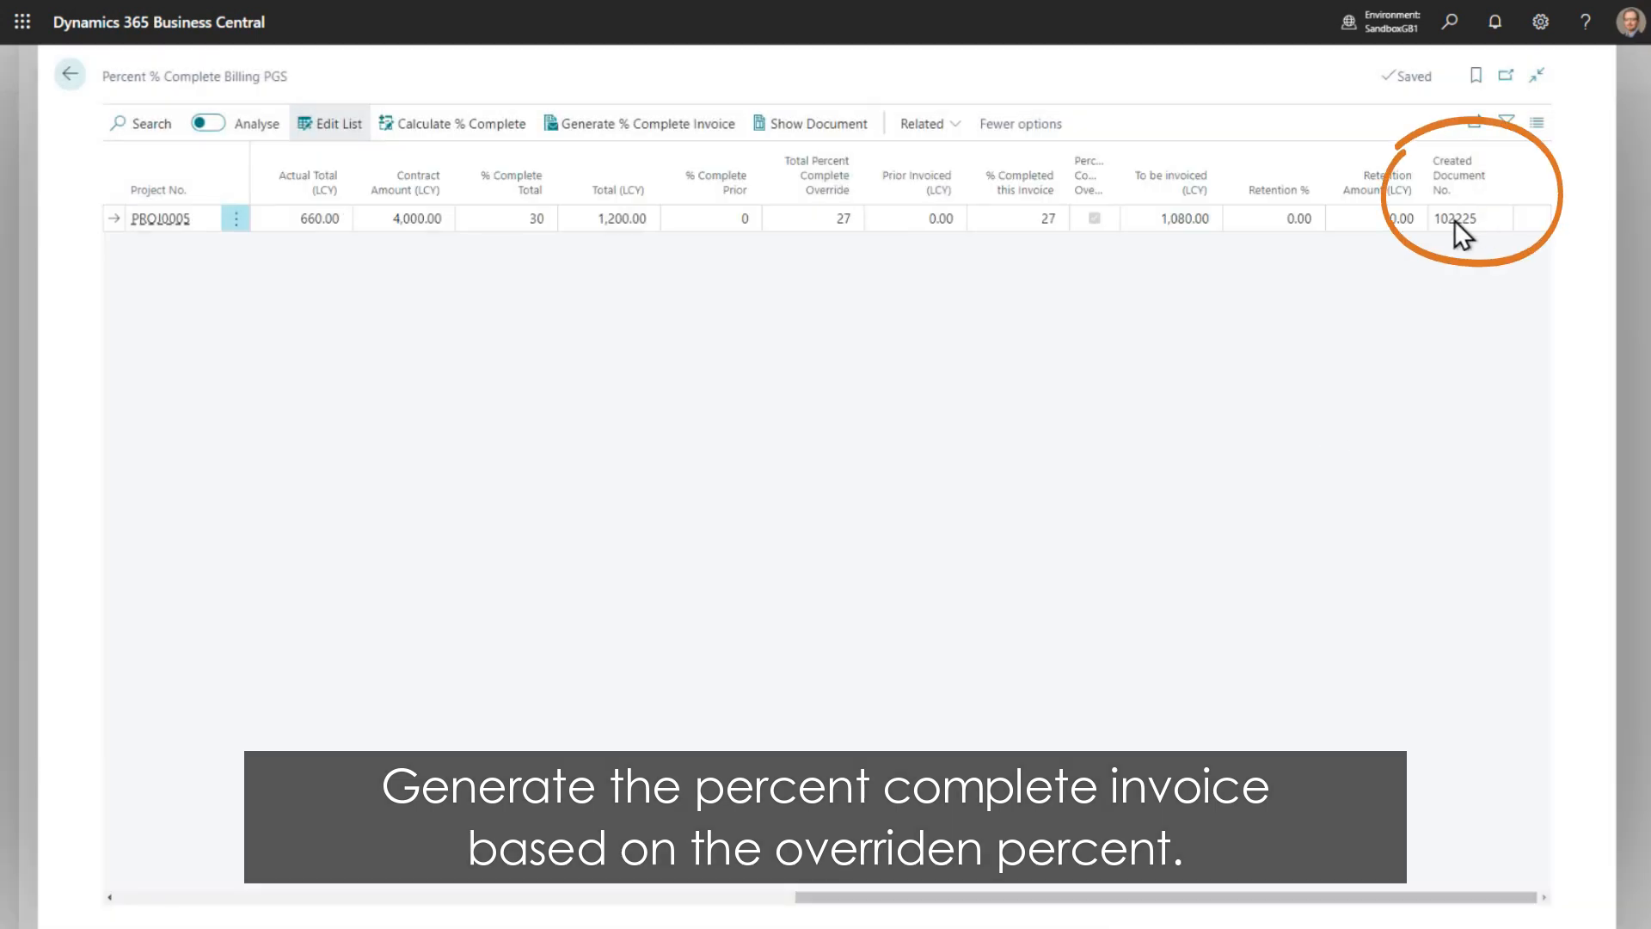
- Show the sales invoice created from the percent complete billing line and post it
{"action": "left_click", "coordinate": [813, 125]}
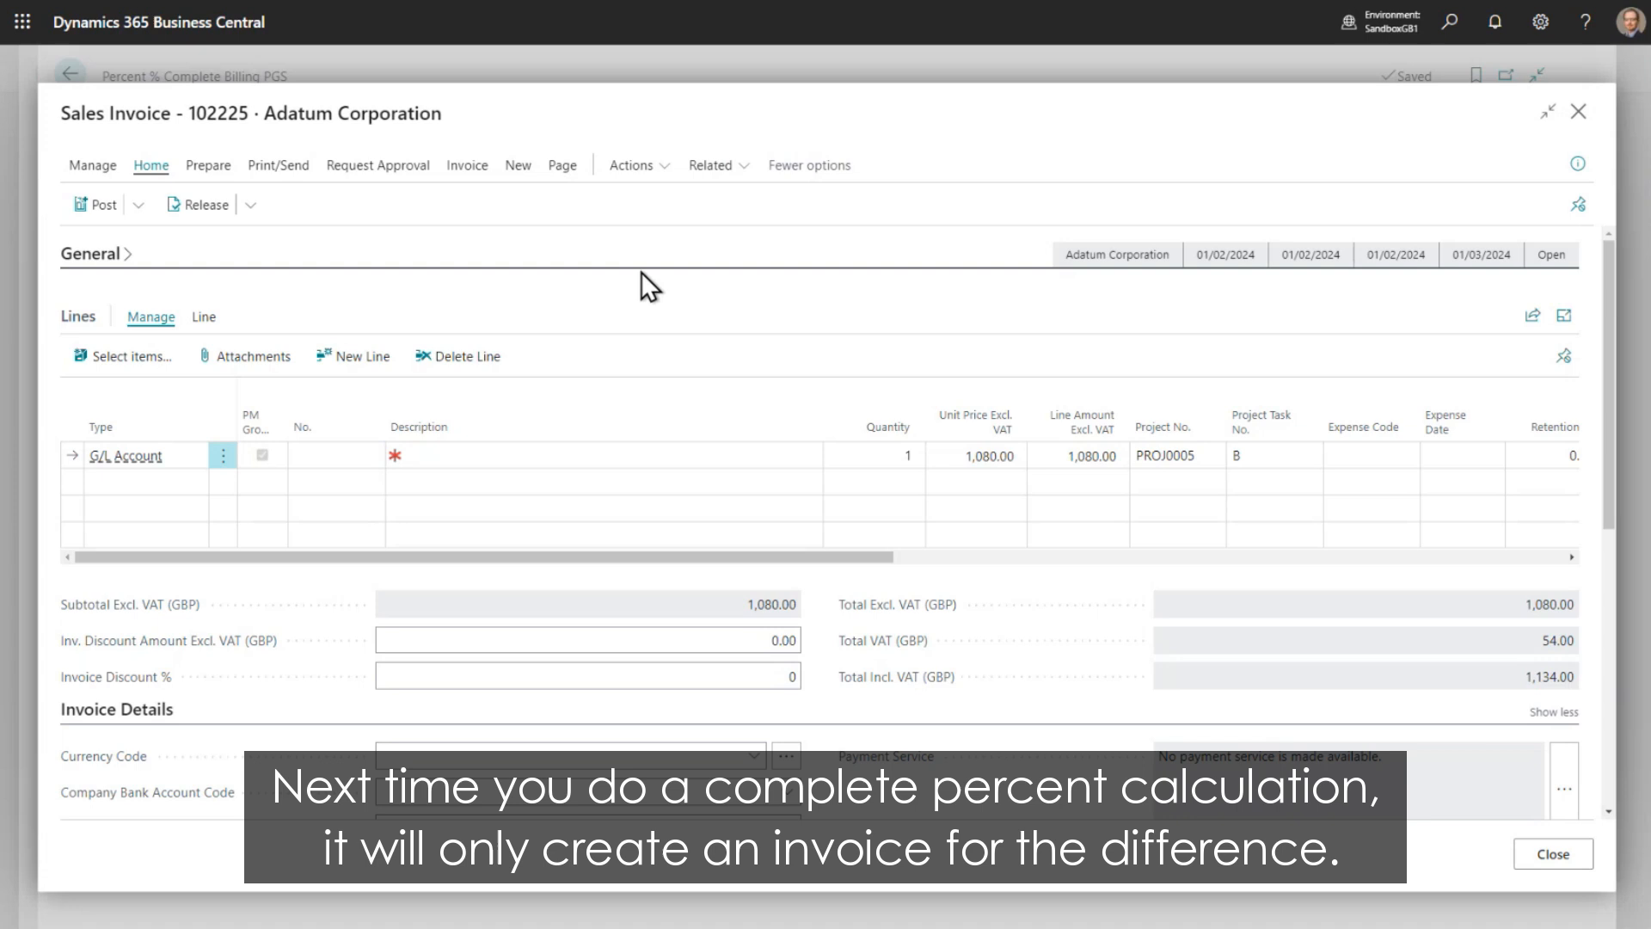
{"action": "left_click", "coordinate": [94, 205]}
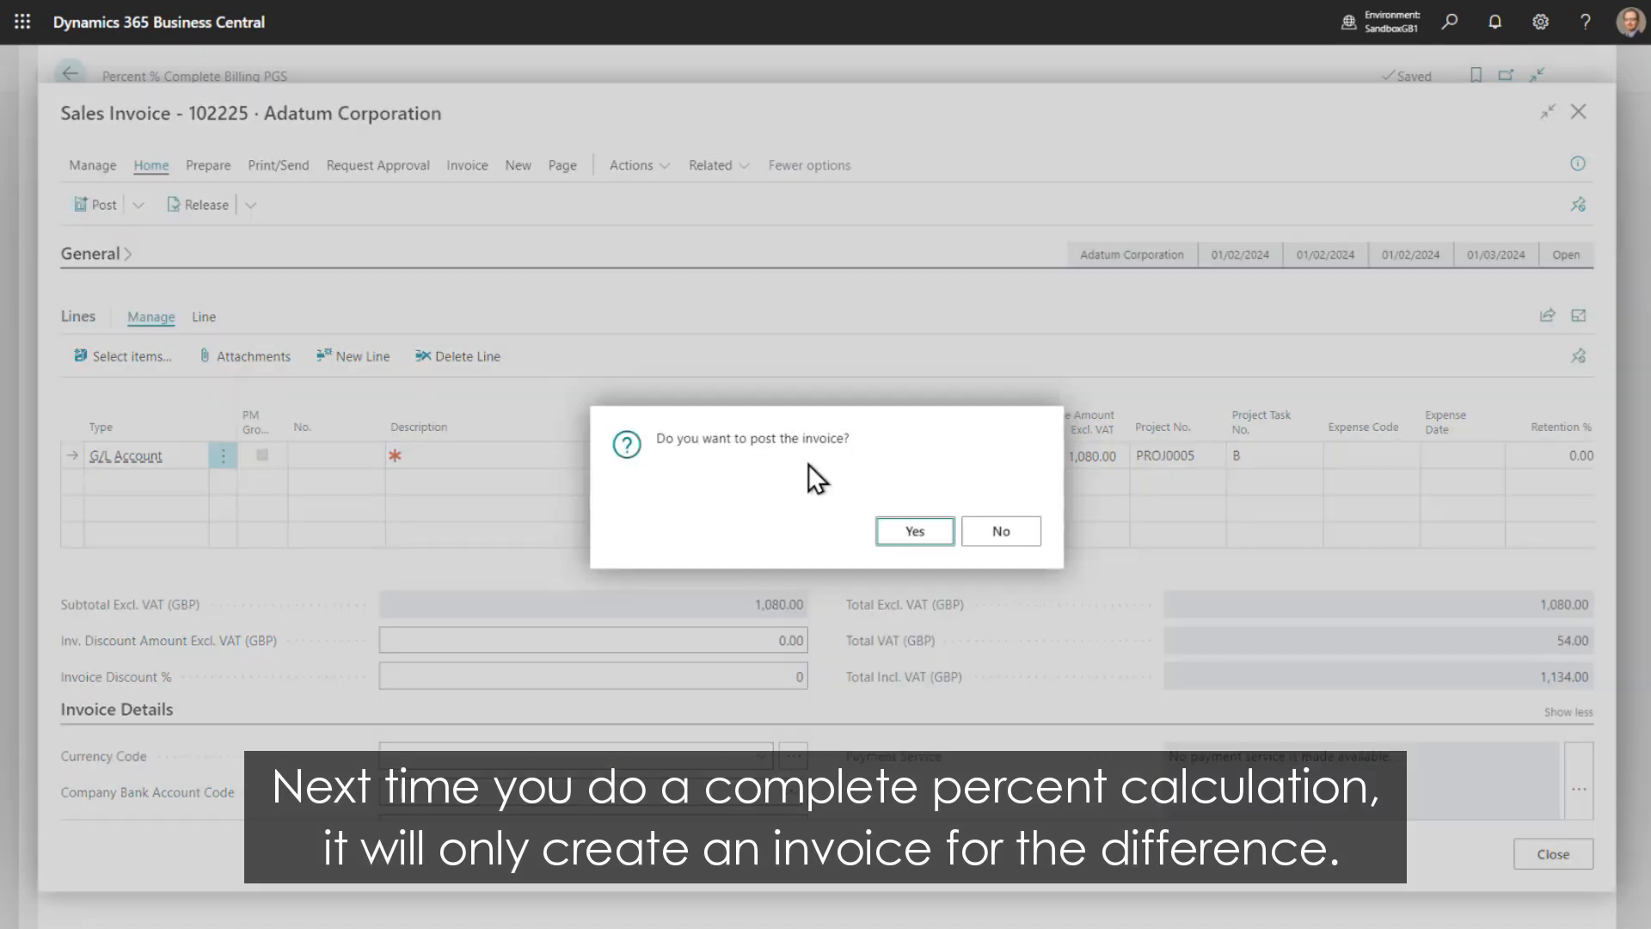
{"action": "left_click", "coordinate": [919, 531]}
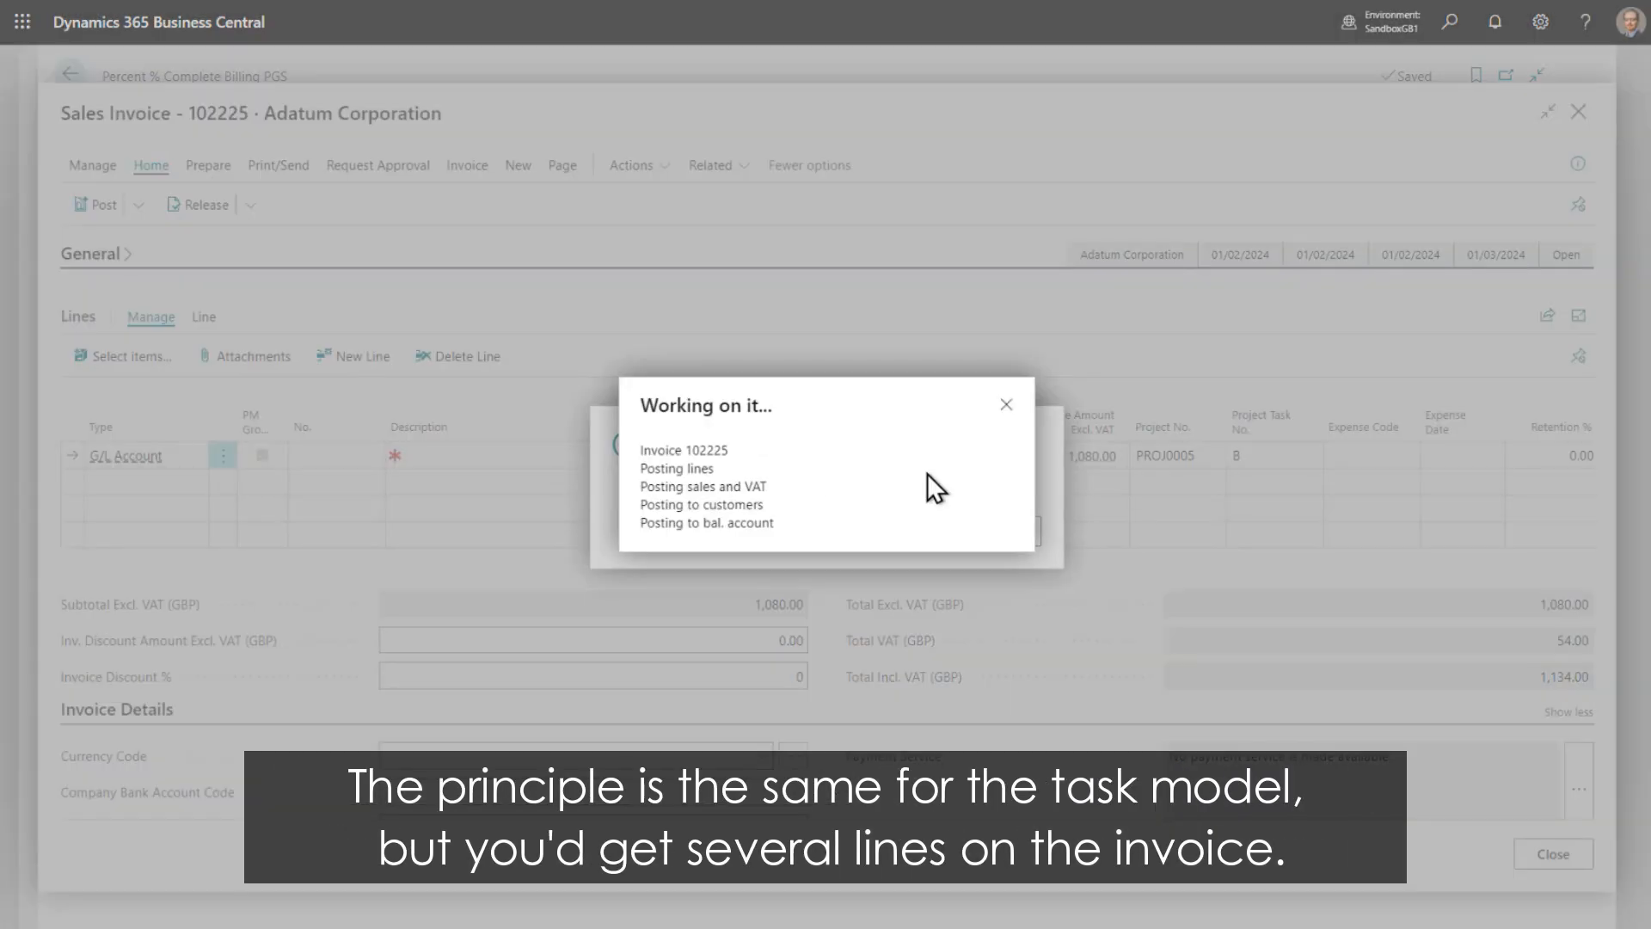